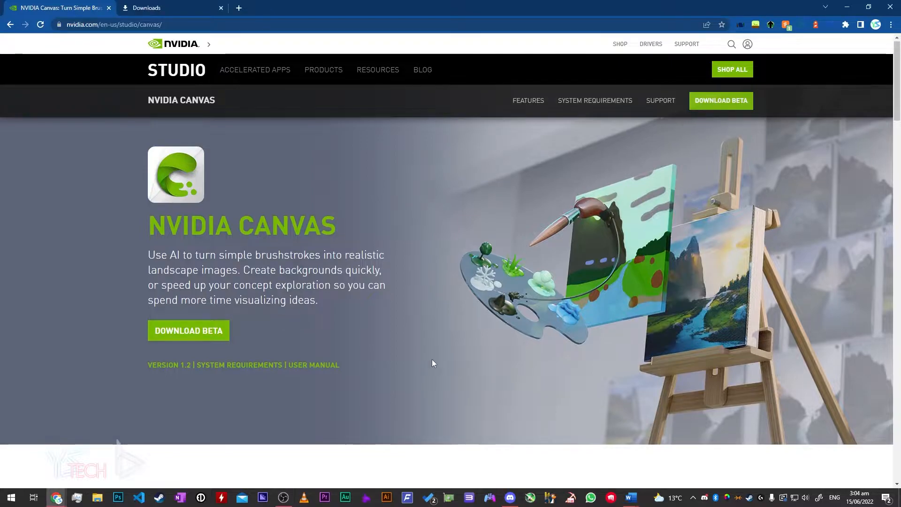
scroll(432, 359, down, 15)
scroll(440, 362, up, 10)
drag(380, 233, 501, 244)
click(501, 245)
scroll(587, 314, up, 7)
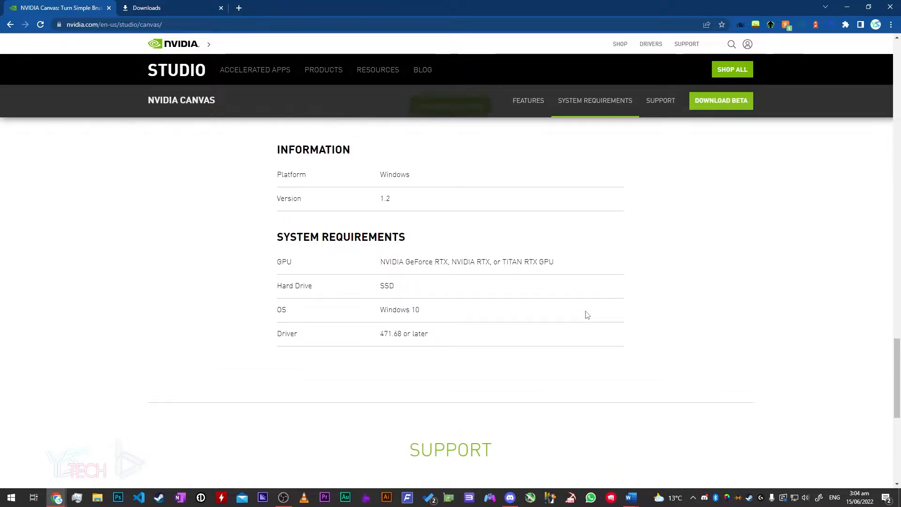
scroll(591, 326, down, 3)
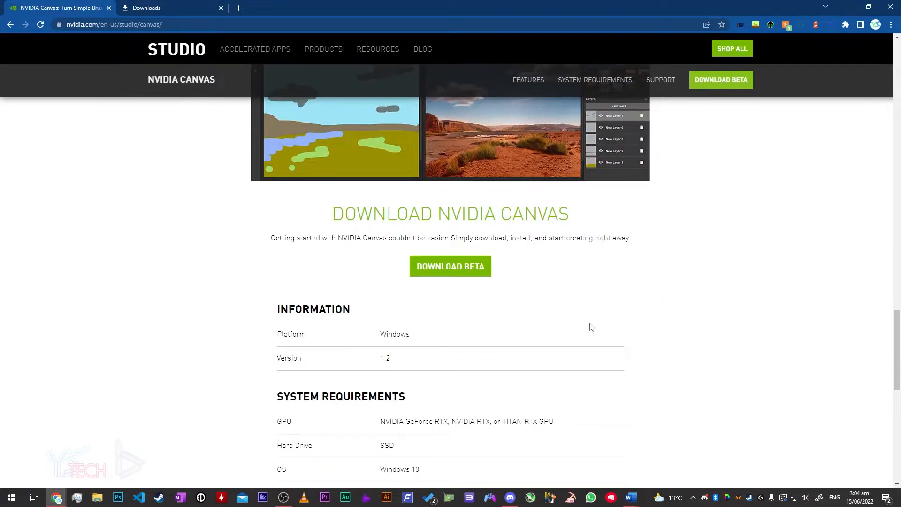
scroll(590, 328, up, 3)
scroll(588, 328, up, 1)
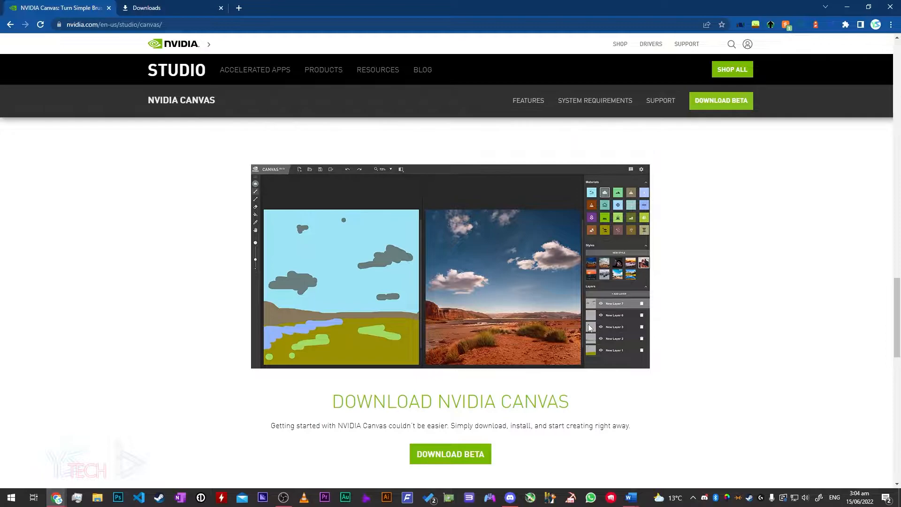
scroll(587, 327, down, 1)
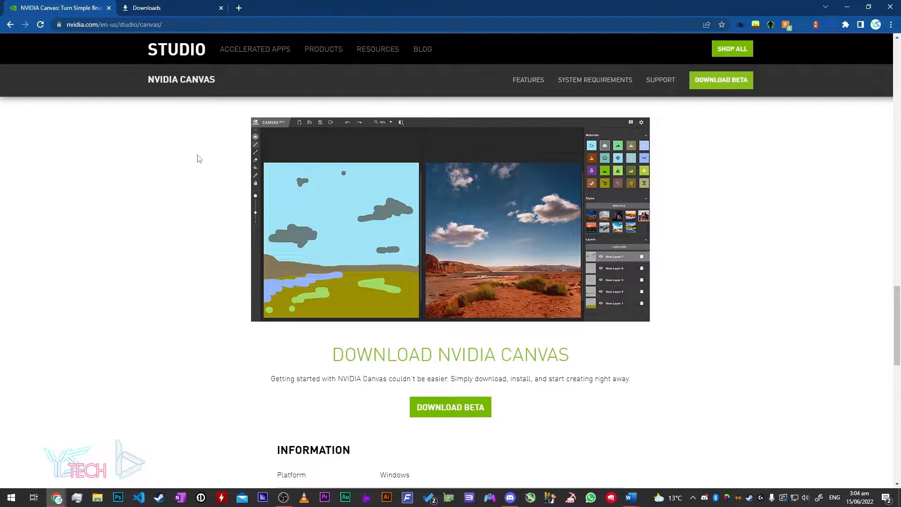
scroll(712, 334, up, 15)
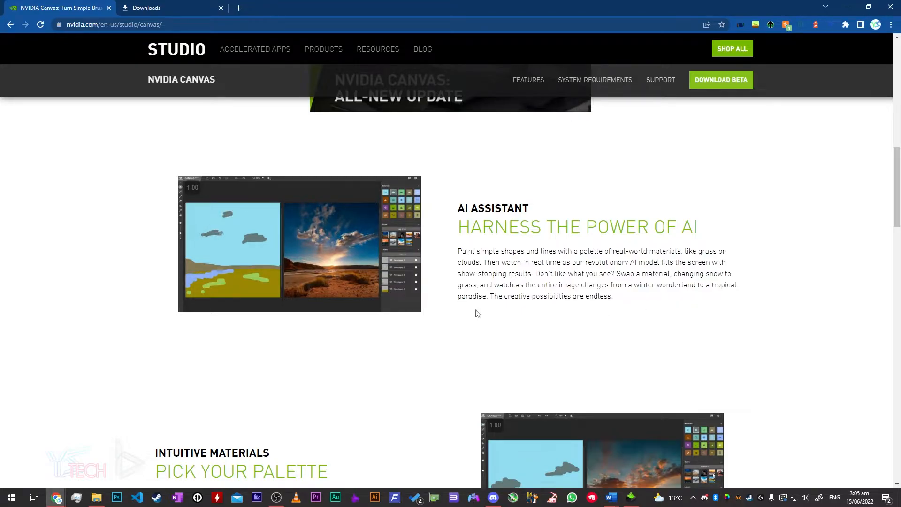
scroll(676, 336, down, 5)
scroll(678, 337, up, 1)
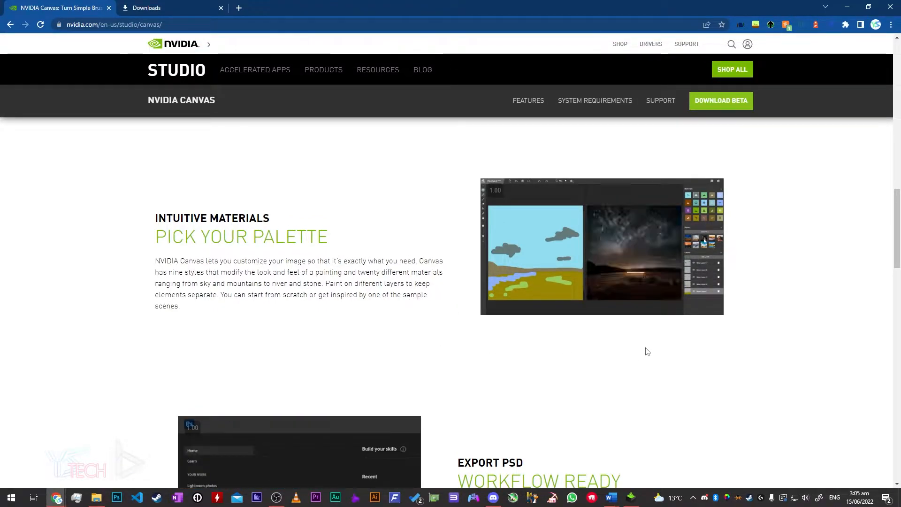
scroll(648, 351, down, 3)
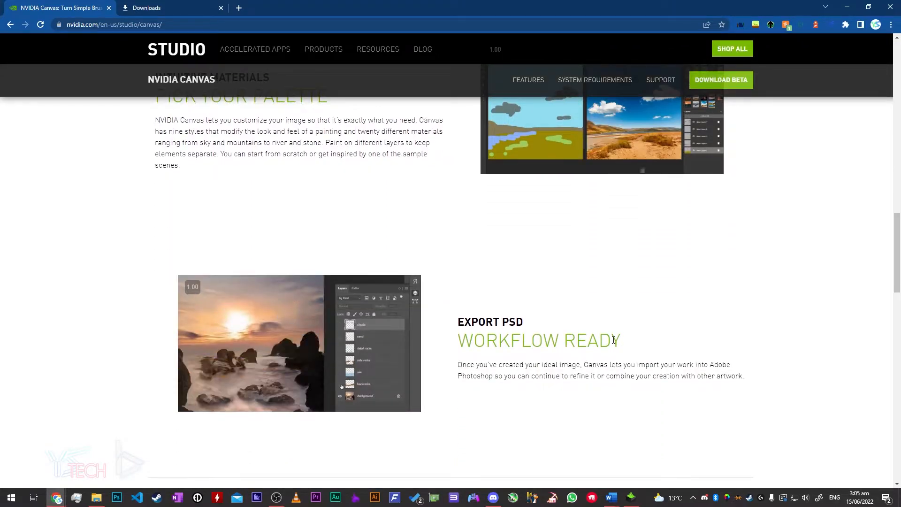
scroll(613, 340, down, 2)
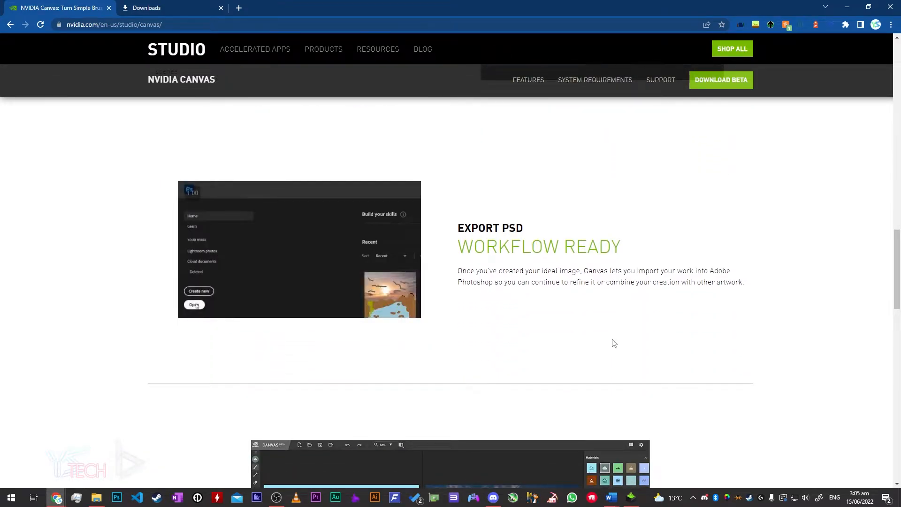
scroll(613, 342, down, 6)
scroll(728, 352, up, 20)
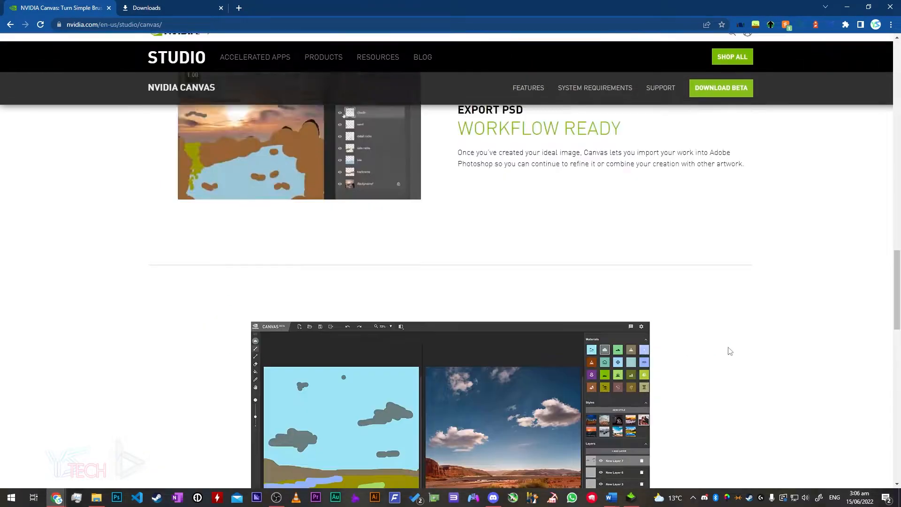
scroll(728, 354, up, 5)
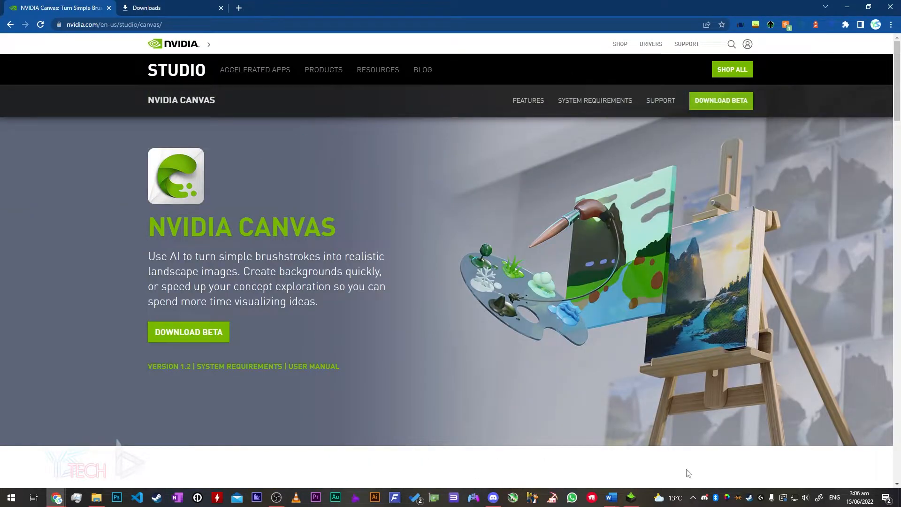
- Launch Canvas from the installer, brush a grey cloud stroke on the sky, and apply the fifth style
click(635, 497)
click(561, 334)
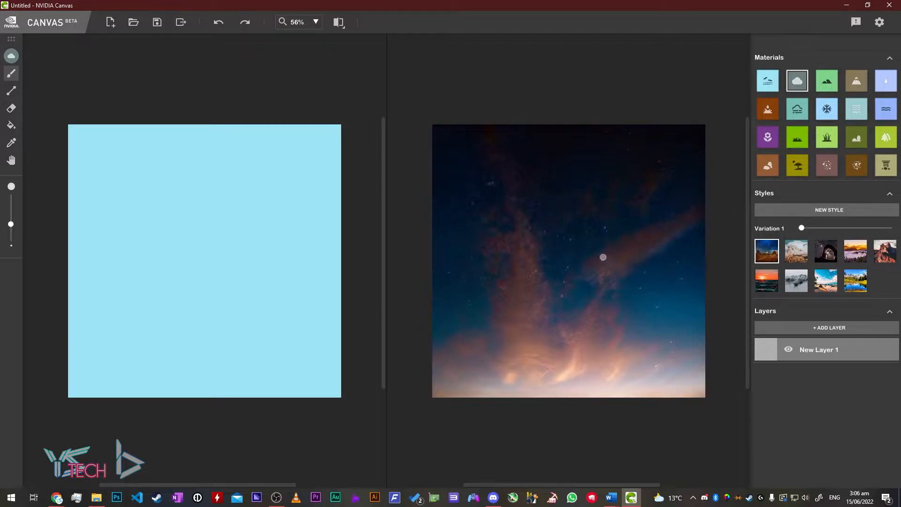
click(792, 256)
click(826, 256)
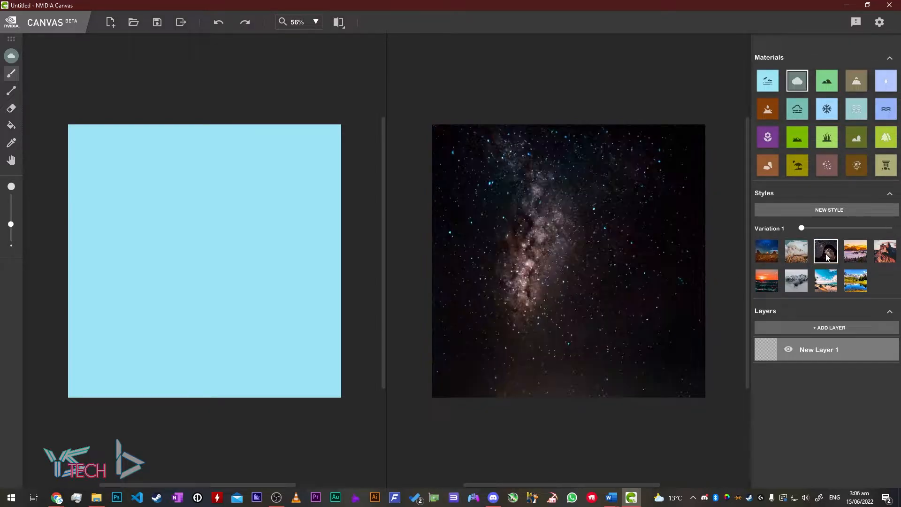
mouse_move(250, 256)
mouse_down()
mouse_move(238, 237)
mouse_move(200, 305)
mouse_move(169, 253)
mouse_move(266, 279)
mouse_move(294, 352)
mouse_move(206, 381)
mouse_move(145, 362)
mouse_move(224, 343)
mouse_move(111, 380)
mouse_move(296, 374)
mouse_up()
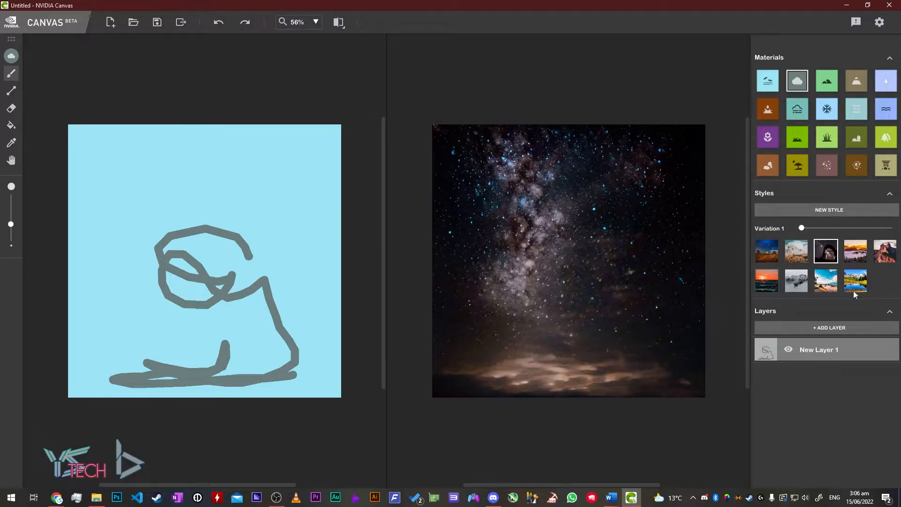
click(881, 263)
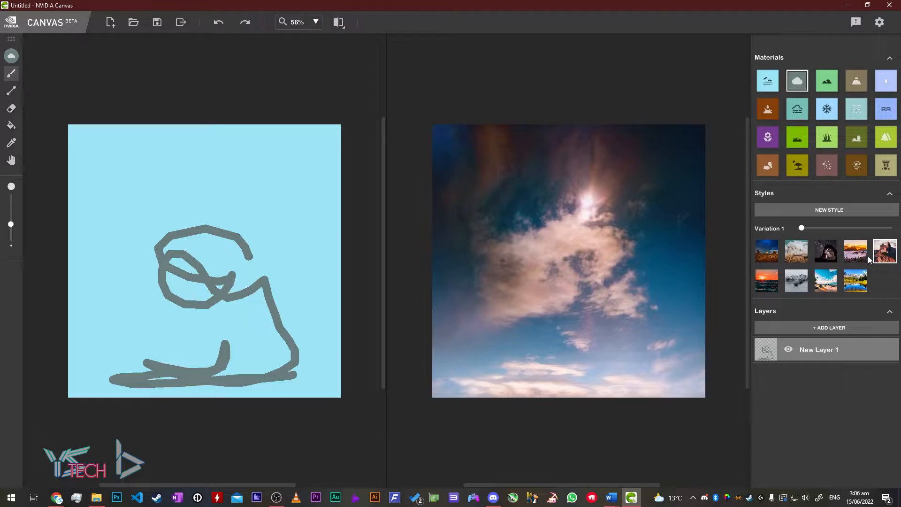
- Hide the first layer, add a new empty layer, and keep the red-rock style
click(789, 350)
click(814, 328)
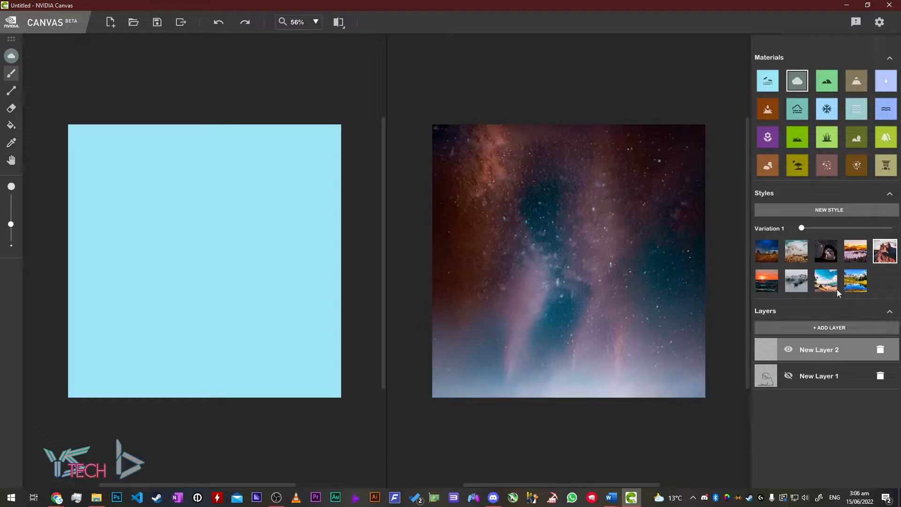
click(855, 281)
click(885, 251)
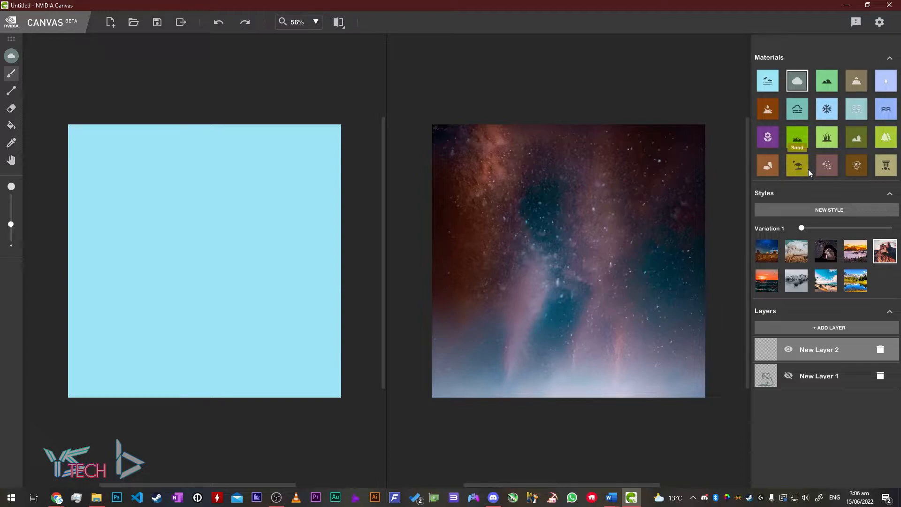
- Paint a grass band along the bottom and a sand stroke beside it
click(827, 137)
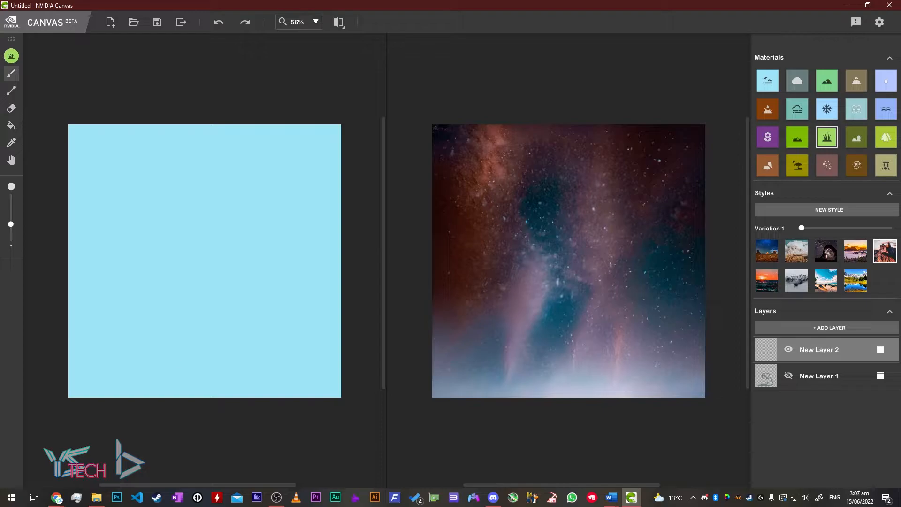
mouse_move(444, 376)
mouse_down()
mouse_move(698, 386)
mouse_move(451, 372)
mouse_move(476, 349)
mouse_move(589, 392)
mouse_move(706, 385)
mouse_up()
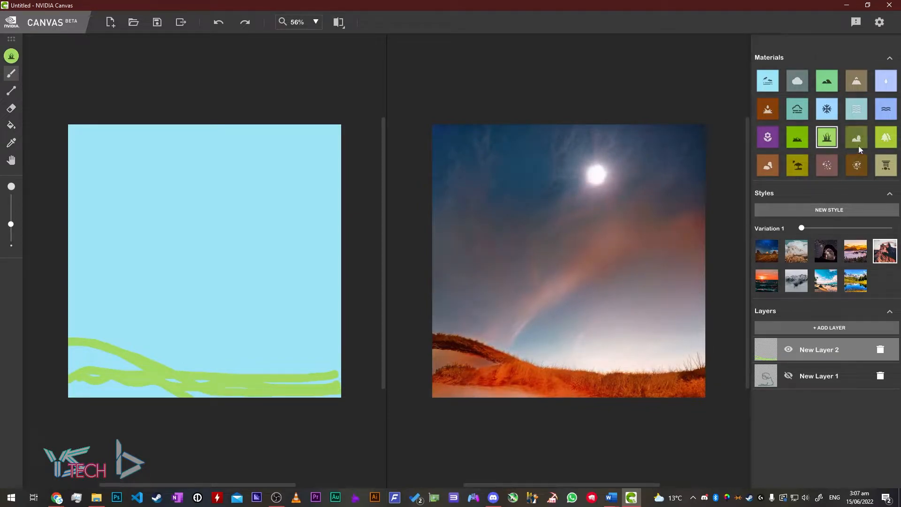
click(885, 137)
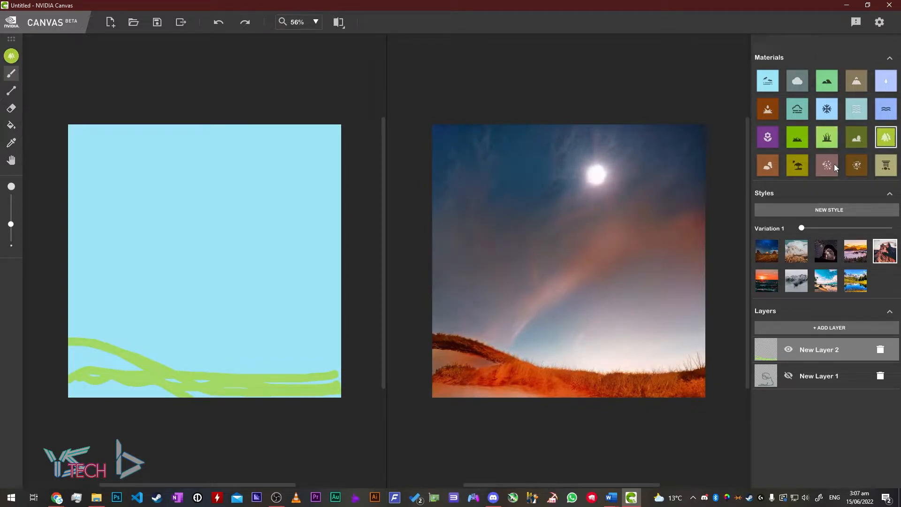
click(801, 164)
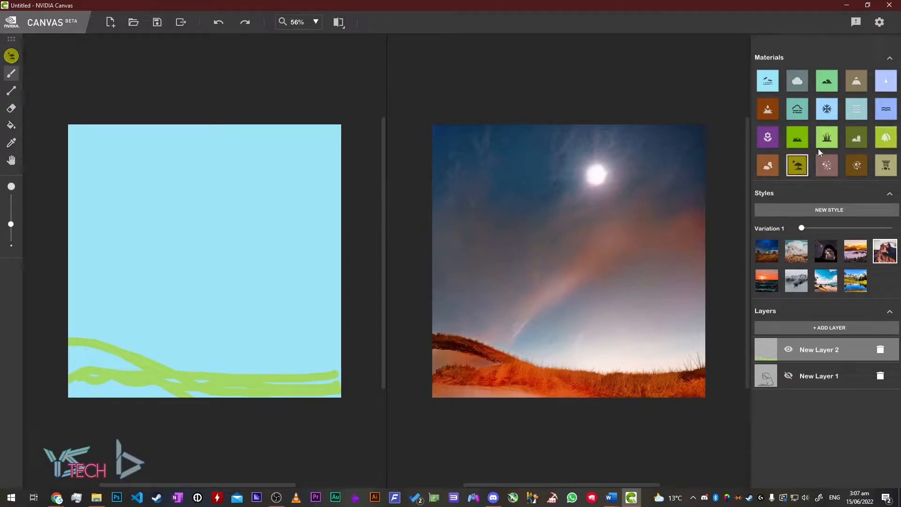
mouse_move(487, 365)
mouse_down()
mouse_move(706, 296)
mouse_move(703, 323)
mouse_move(709, 305)
mouse_move(650, 337)
mouse_move(716, 278)
mouse_move(650, 336)
mouse_move(692, 300)
mouse_move(611, 355)
mouse_move(539, 357)
mouse_up()
- After sampling Dirt and other ground materials, extend the grass along the bottom toward the dune
click(858, 170)
click(831, 169)
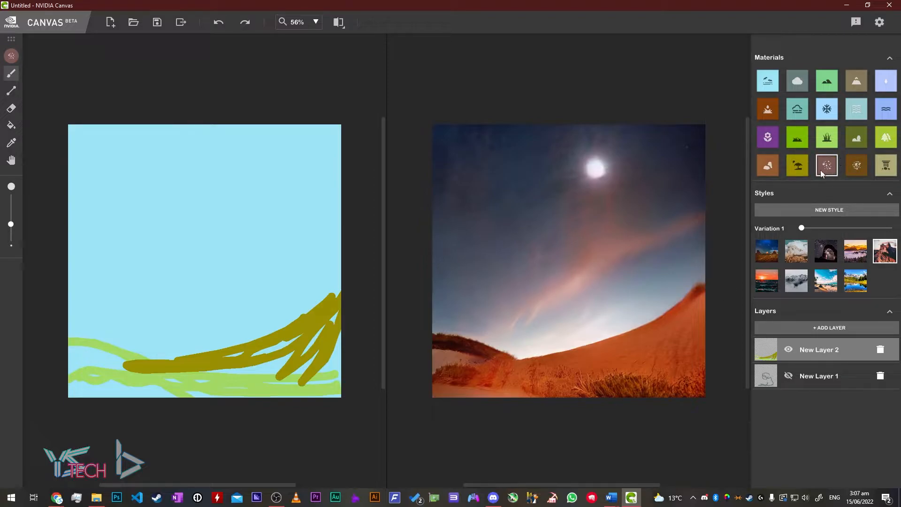
click(856, 167)
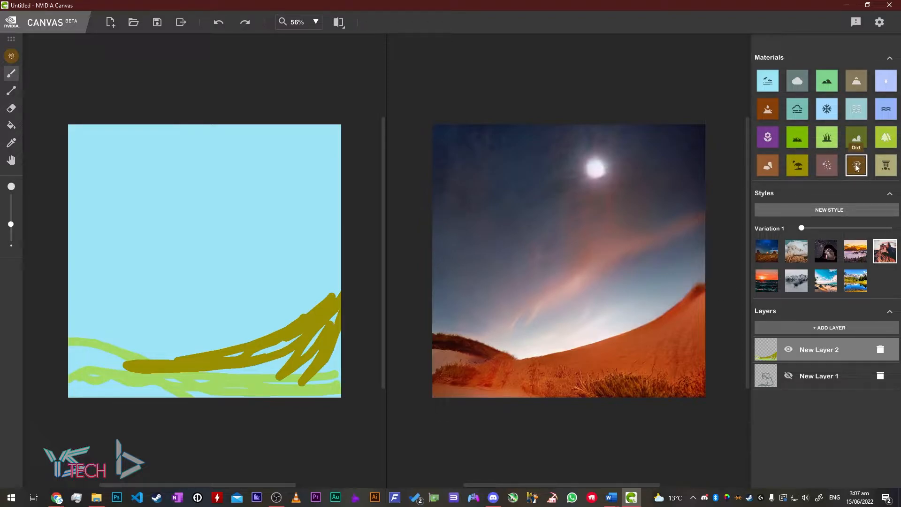
click(824, 138)
mouse_move(593, 363)
mouse_down()
mouse_move(653, 362)
mouse_move(688, 342)
mouse_up()
drag(460, 347, 645, 375)
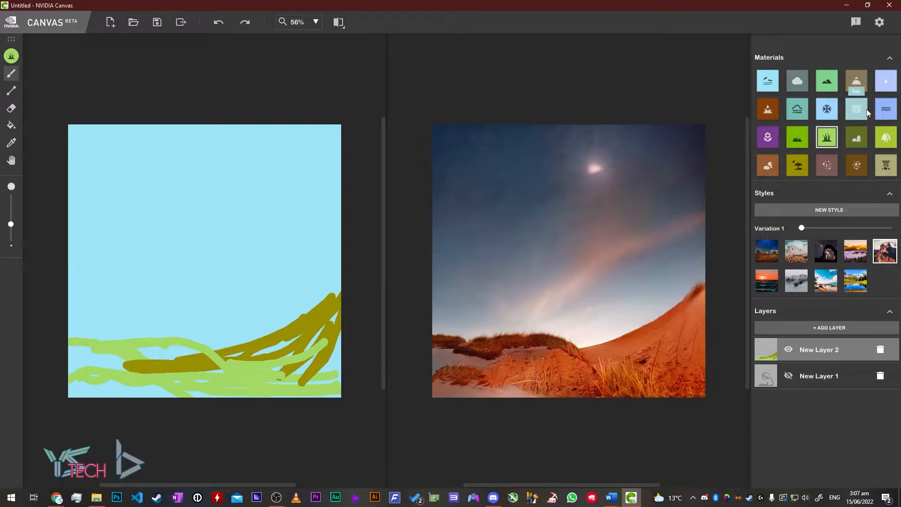
- Brush a grey cloud and a green grass stroke across the top of the sky
click(796, 81)
mouse_move(254, 154)
mouse_down()
mouse_move(106, 167)
mouse_move(296, 155)
mouse_move(138, 180)
mouse_up()
click(768, 109)
click(768, 137)
click(797, 137)
mouse_move(291, 163)
mouse_down()
mouse_move(115, 200)
mouse_move(136, 171)
mouse_up()
click(827, 109)
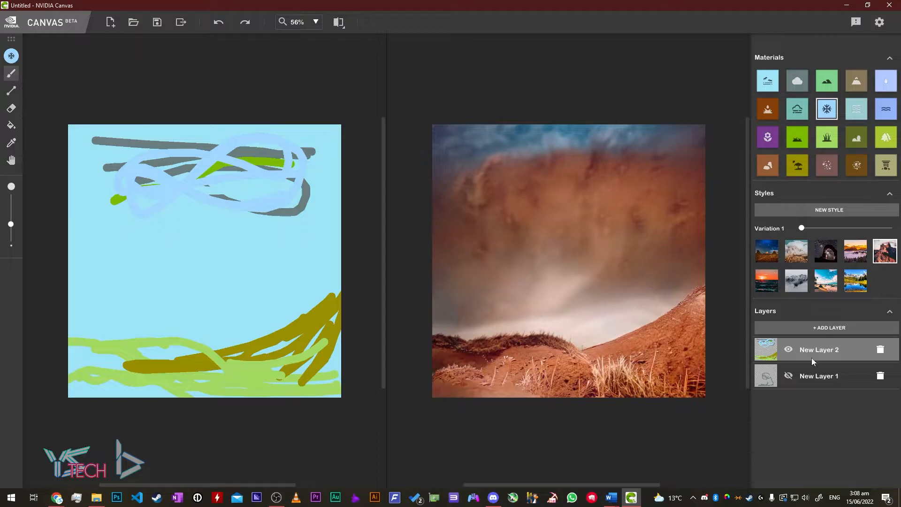
- Hide New Layer 2 after a quick comparison, add New Layer 3, and apply the snowy-mountain style
click(788, 349)
click(822, 328)
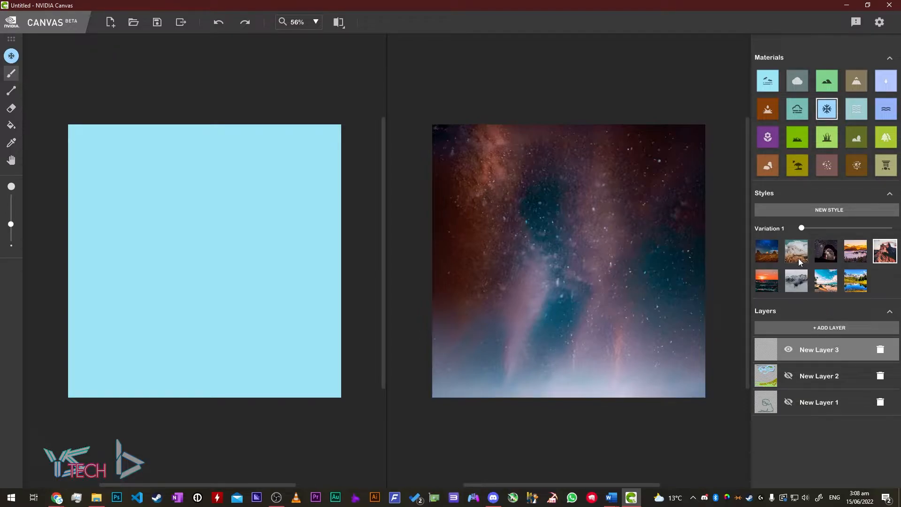
click(789, 376)
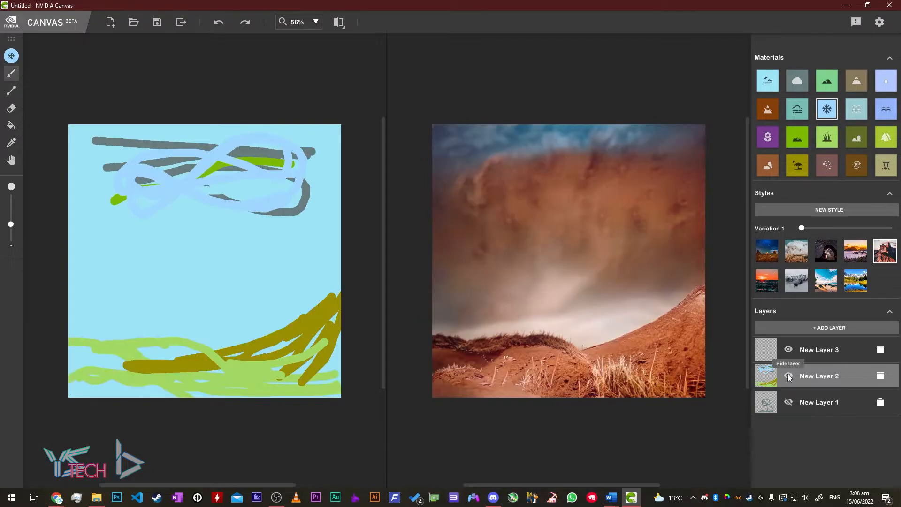
click(788, 376)
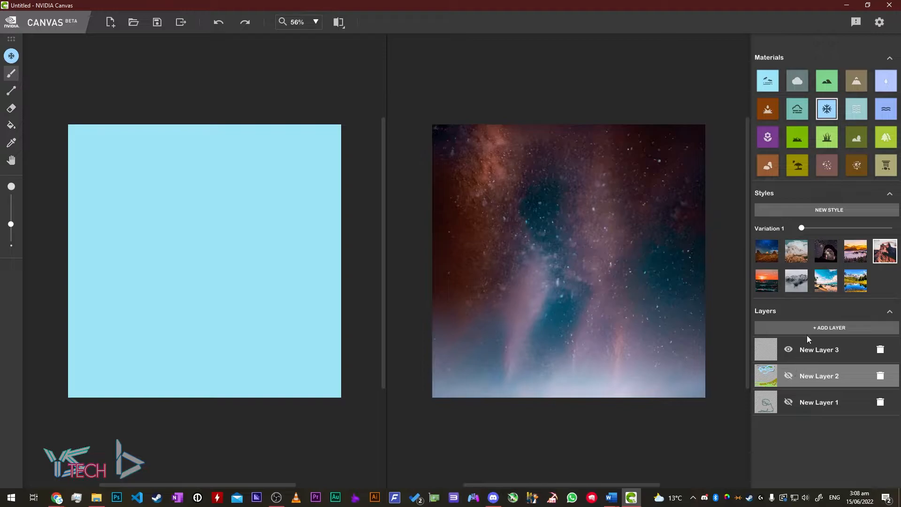
click(802, 286)
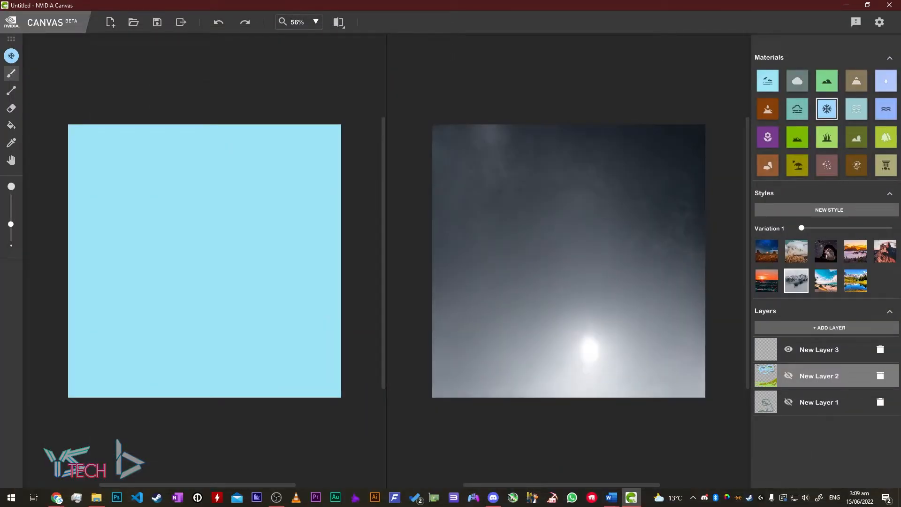
- On the third layer, paint brown Mountain strokes on the left side
click(856, 81)
click(819, 350)
drag(70, 251, 137, 236)
drag(85, 136, 170, 261)
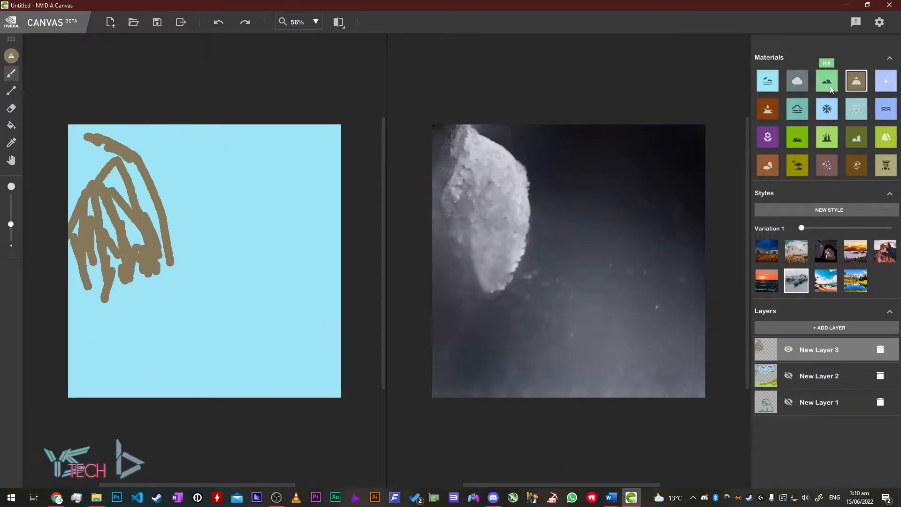
- Paint a wide Water river down to the bottom edge and nudge the style variation slider
drag(101, 298, 164, 284)
click(886, 81)
drag(186, 202, 251, 396)
drag(213, 193, 285, 395)
drag(207, 300, 268, 394)
mouse_move(801, 228)
mouse_down()
mouse_move(891, 229)
mouse_move(837, 232)
mouse_up()
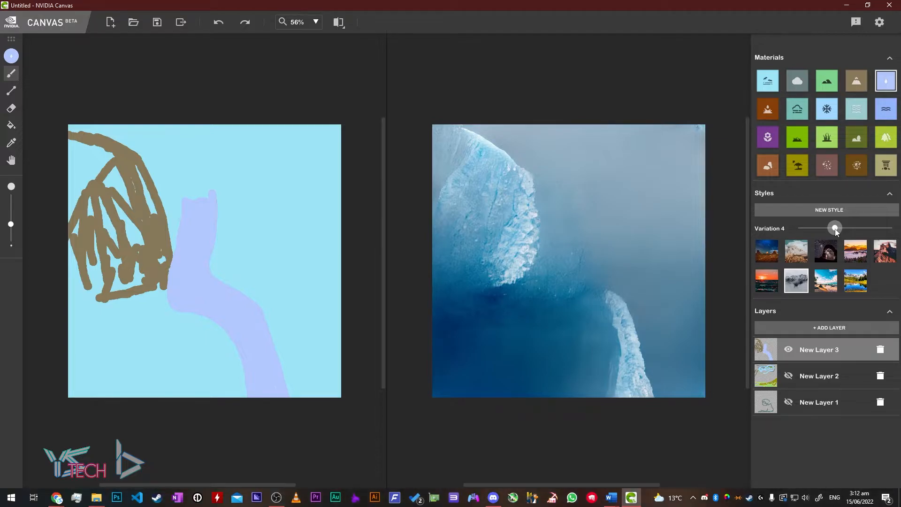
drag(826, 232, 836, 232)
- Outline and fill in a second brown mountain to the right of the river
click(856, 83)
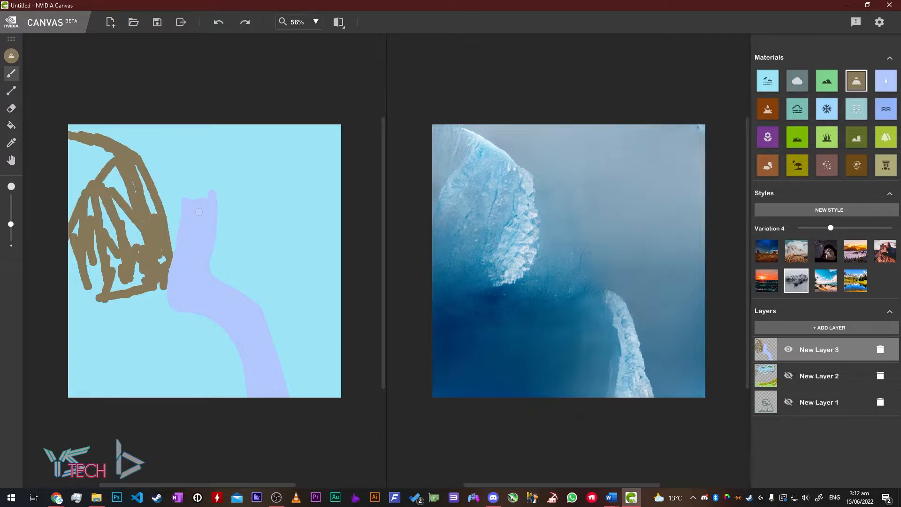
mouse_move(216, 244)
mouse_down()
mouse_move(256, 166)
mouse_move(278, 146)
mouse_move(278, 294)
mouse_up()
drag(277, 159, 244, 295)
mouse_move(216, 242)
mouse_down()
mouse_move(230, 286)
mouse_move(296, 304)
mouse_move(315, 263)
mouse_move(318, 201)
mouse_up()
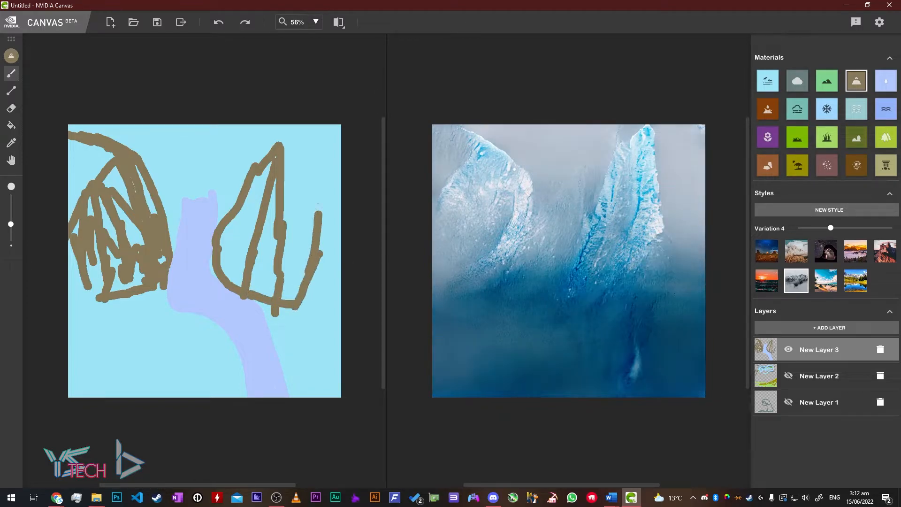
drag(288, 145, 318, 204)
mouse_move(294, 162)
mouse_down()
mouse_move(312, 238)
mouse_move(301, 218)
mouse_move(298, 299)
mouse_up()
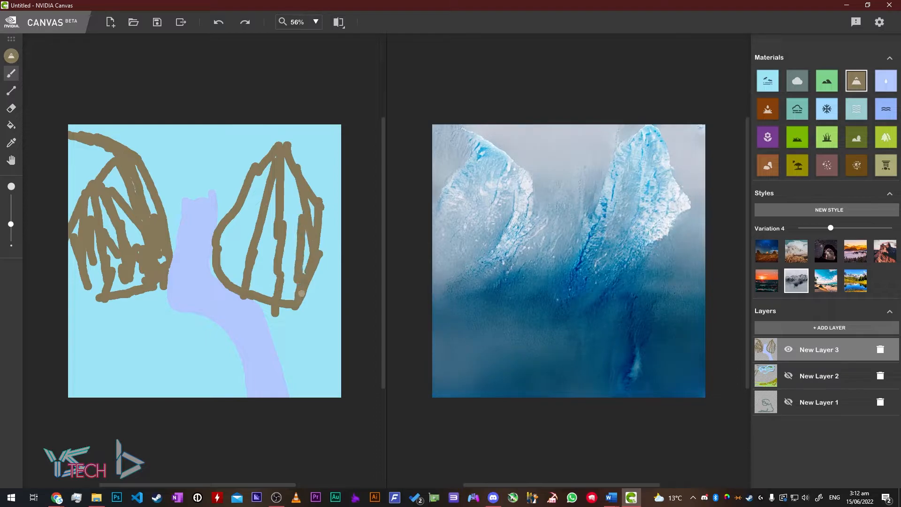
drag(287, 146, 346, 181)
mouse_move(333, 215)
mouse_down()
mouse_move(323, 302)
mouse_move(313, 310)
mouse_move(298, 304)
mouse_move(312, 309)
mouse_move(330, 287)
mouse_move(312, 293)
mouse_move(321, 260)
mouse_up()
mouse_move(311, 304)
mouse_down()
mouse_move(351, 277)
mouse_move(343, 254)
mouse_up()
drag(326, 191, 326, 264)
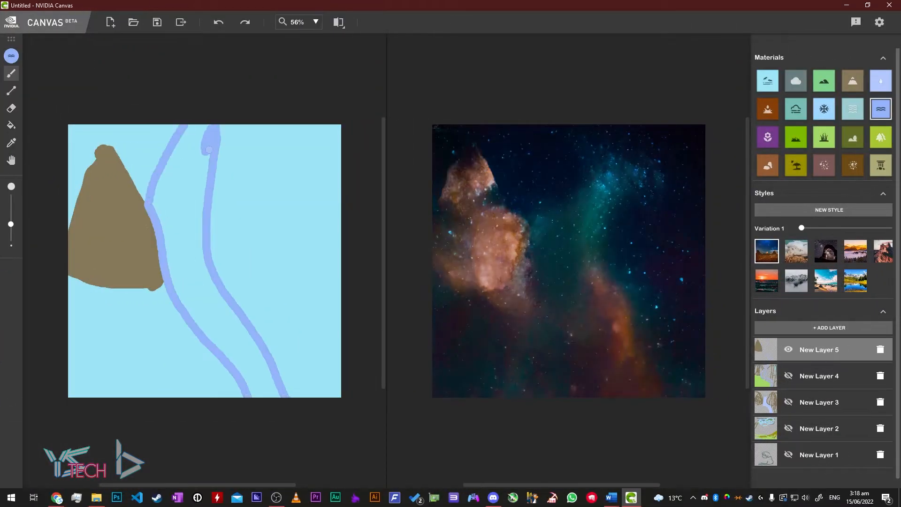
- Fill out more of the river with Water and redraw the right mountain outline in Mountain
drag(170, 160, 256, 394)
drag(181, 193, 201, 300)
mouse_move(801, 228)
mouse_down()
mouse_move(839, 228)
mouse_move(830, 228)
mouse_up()
click(853, 81)
mouse_move(210, 244)
mouse_down()
mouse_move(290, 237)
mouse_move(296, 275)
mouse_up()
drag(210, 244, 301, 266)
- Bucket-fill the remaining sky regions with Mountain to form solid canyon walls
click(11, 125)
click(255, 223)
drag(308, 192, 339, 359)
click(282, 269)
click(314, 164)
click(118, 337)
drag(98, 127, 144, 202)
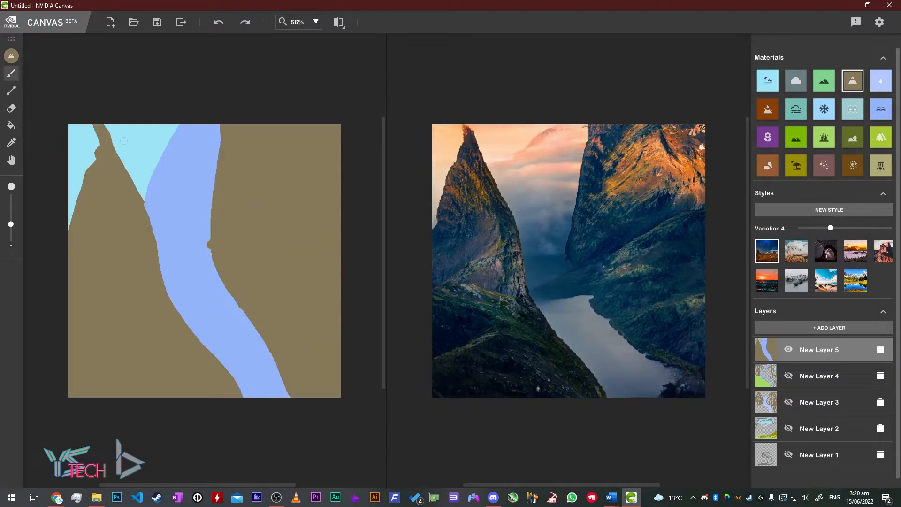
click(84, 150)
- Repaint the river's right edge with Water and brush cloud strokes over the top
click(11, 74)
click(881, 109)
drag(213, 185, 212, 260)
click(796, 81)
mouse_move(180, 129)
mouse_down()
mouse_move(204, 129)
mouse_move(168, 160)
mouse_up()
mouse_move(219, 131)
mouse_down()
mouse_move(257, 131)
mouse_move(153, 134)
mouse_up()
- Undo the cloud strokes, fill the leftover sky with Mountain, and add Fog at the top
key(ctrl+z)
key(ctrl+z)
click(11, 125)
click(853, 81)
click(157, 141)
click(796, 109)
click(11, 74)
drag(831, 228, 796, 230)
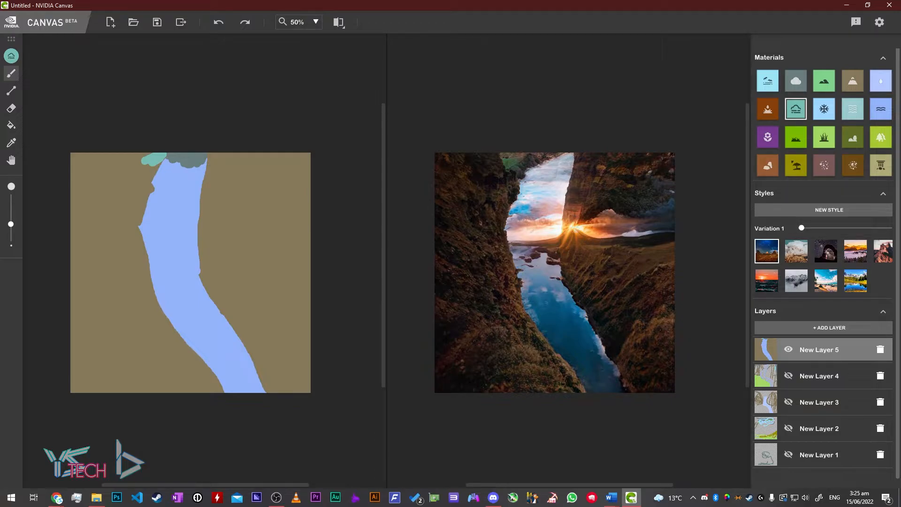
- Step the style through Variations 2, 3 and 4, finally settling on Variation 5
click(819, 229)
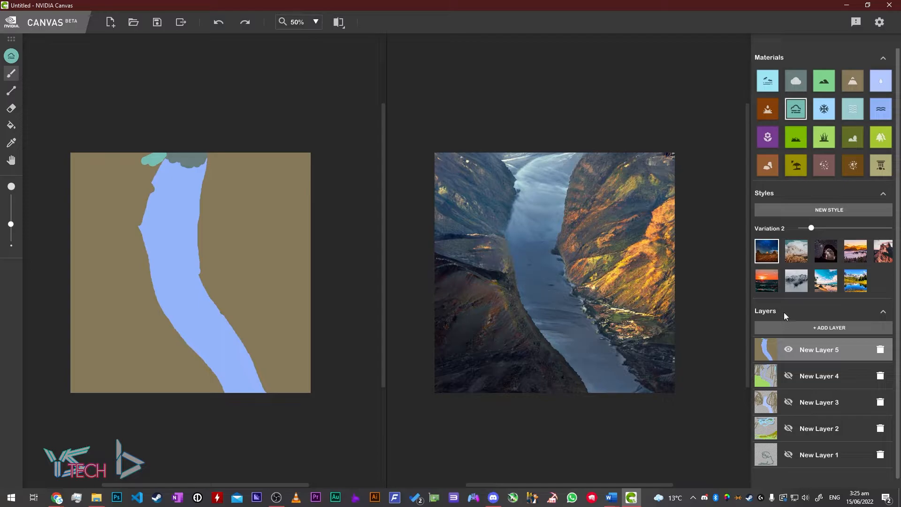
drag(811, 230, 822, 229)
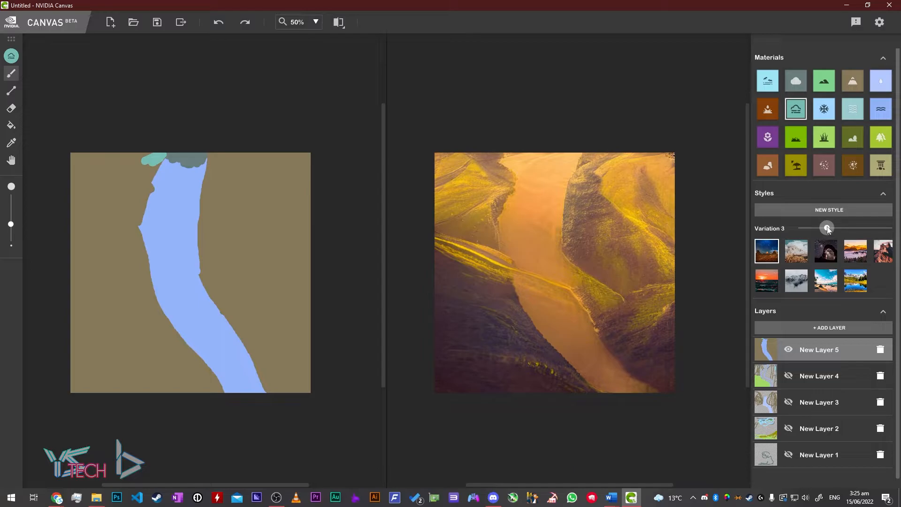
drag(827, 227, 838, 228)
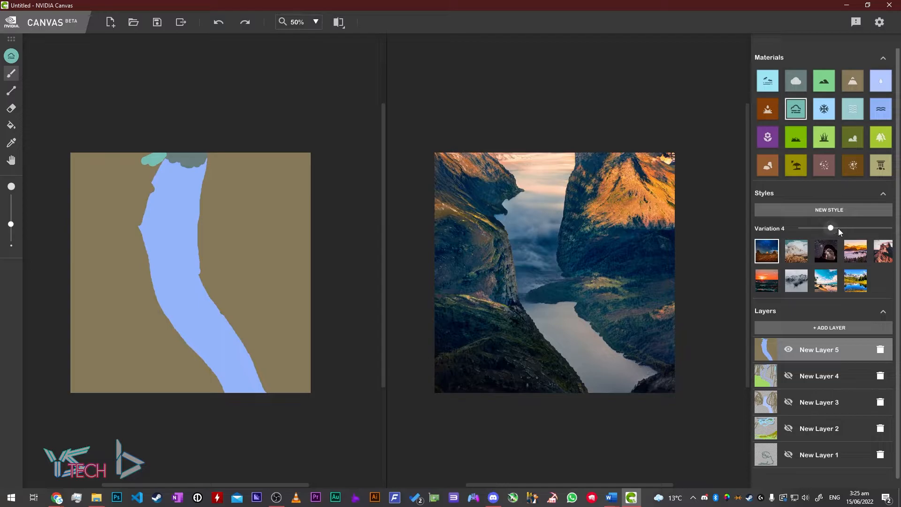
click(827, 232)
drag(827, 231, 835, 232)
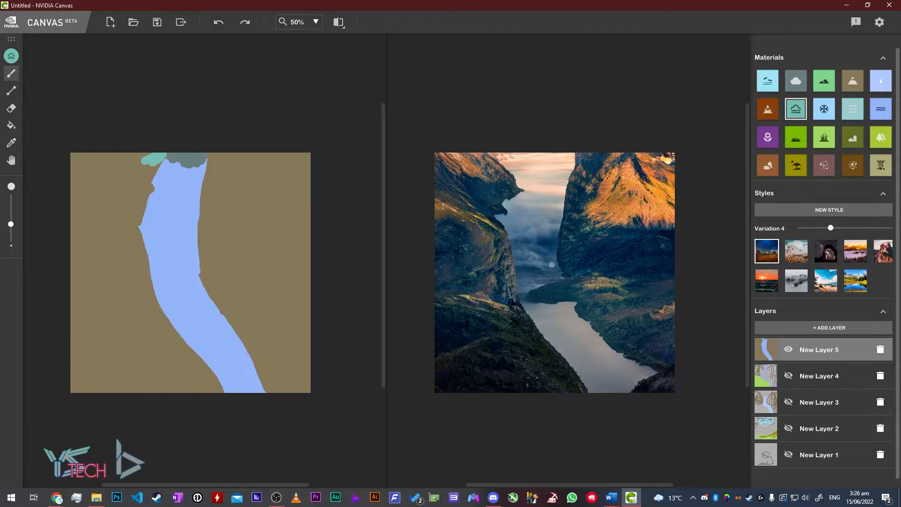
drag(837, 230, 849, 229)
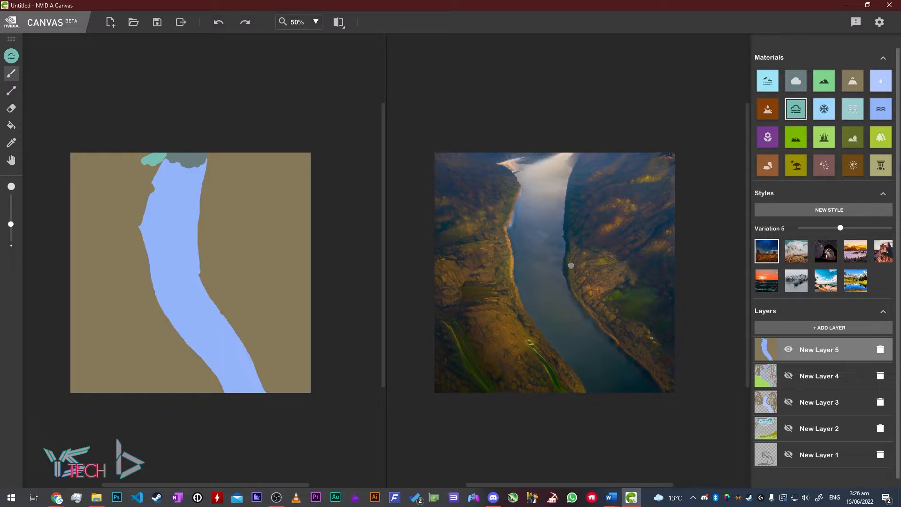
- After zooming around the output, move the Variation slider to 6
scroll(633, 263, up, 2)
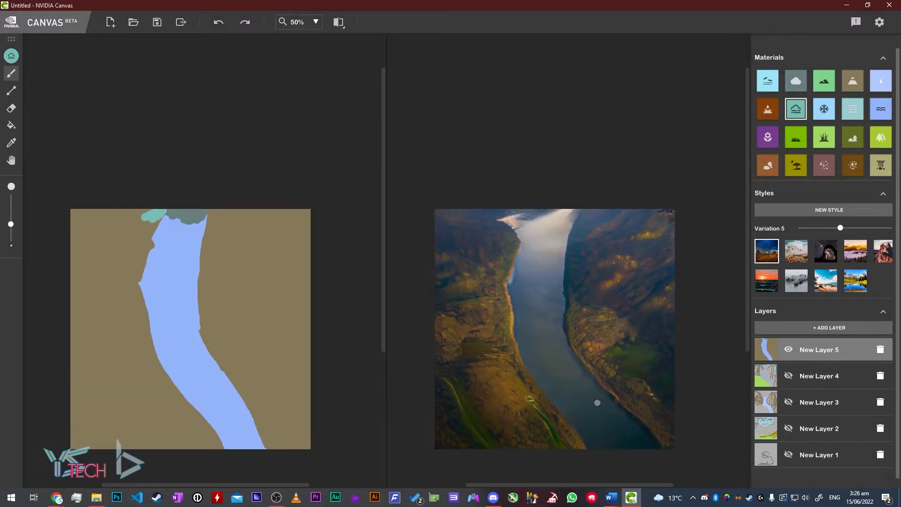
scroll(592, 415, up, 10)
scroll(581, 419, down, 10)
scroll(553, 435, down, 2)
scroll(553, 424, up, 2)
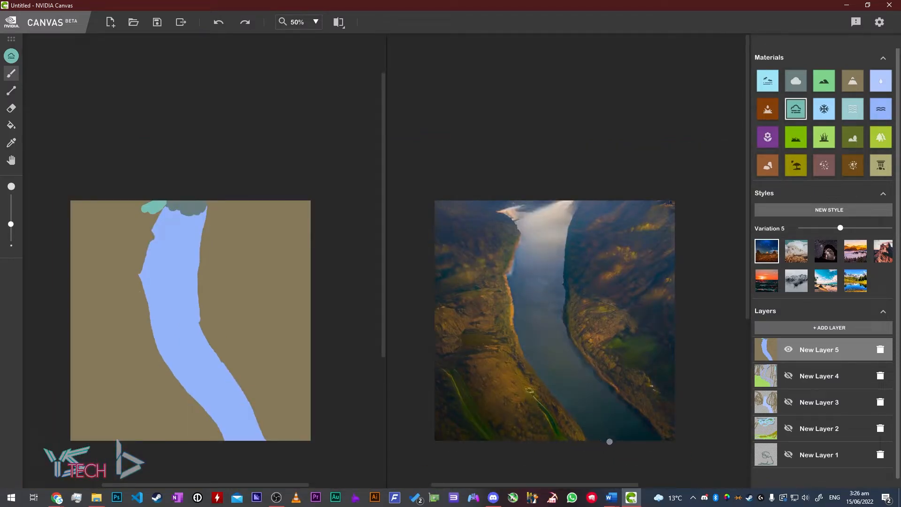
scroll(594, 359, up, 2)
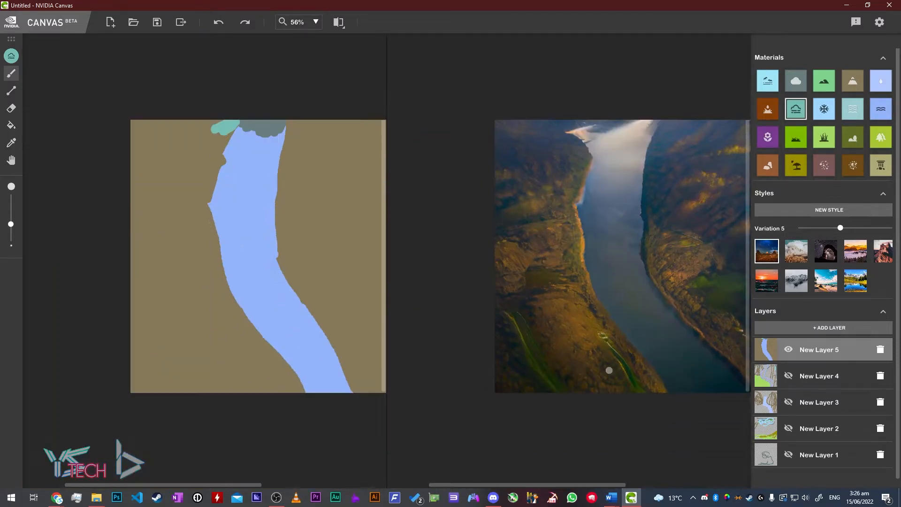
drag(565, 484, 597, 484)
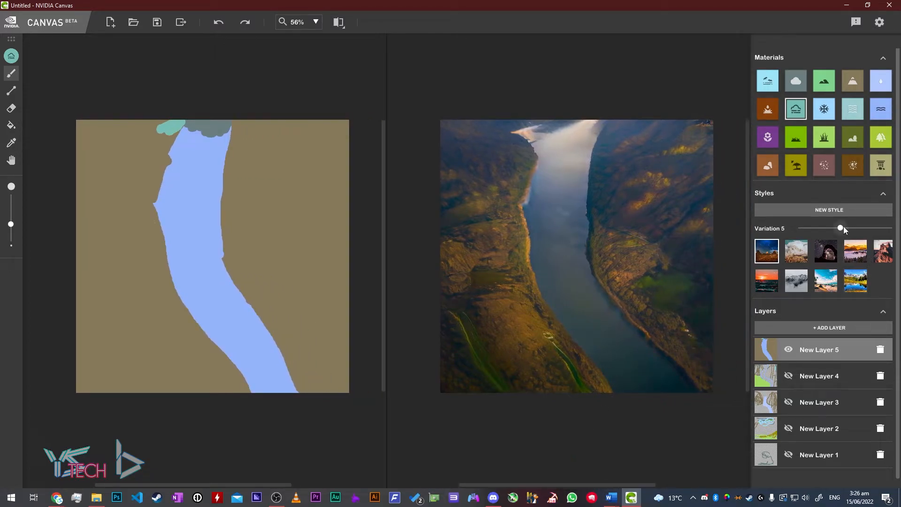
drag(846, 227, 855, 227)
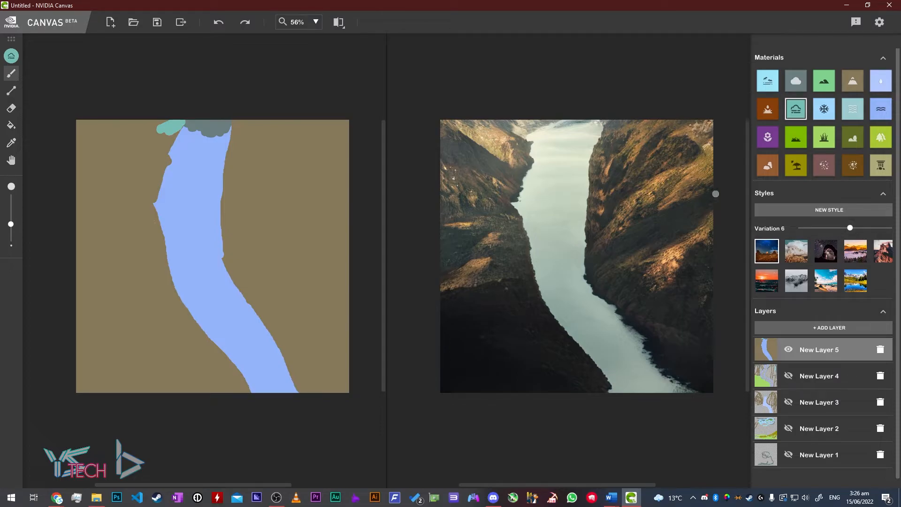
- Zoom and pan around the Variation 6 canyon to inspect the result
scroll(699, 218, up, 5)
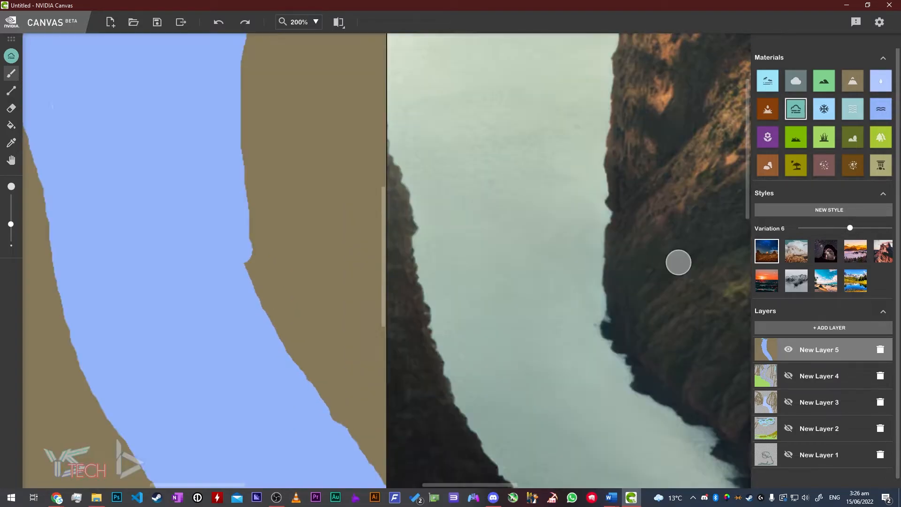
scroll(694, 267, up, 4)
scroll(709, 270, down, 8)
drag(640, 213, 685, 312)
scroll(697, 309, up, 5)
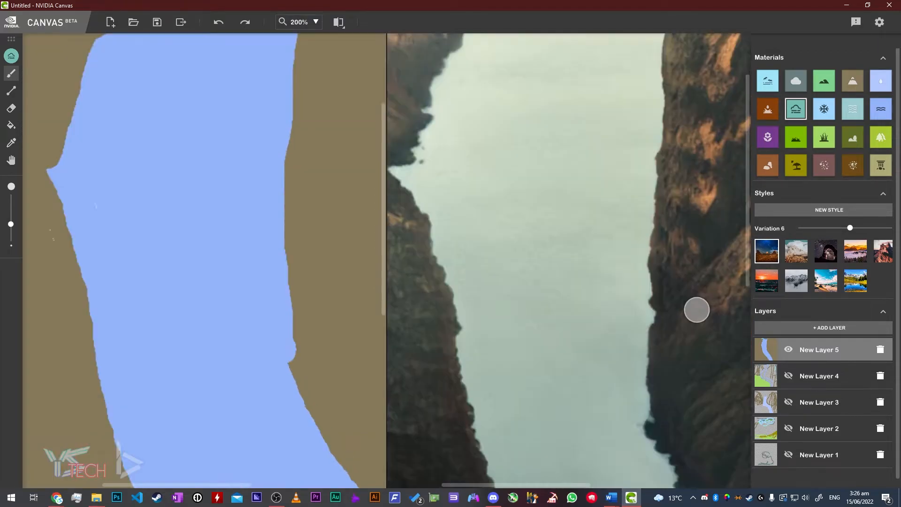
drag(514, 485, 638, 384)
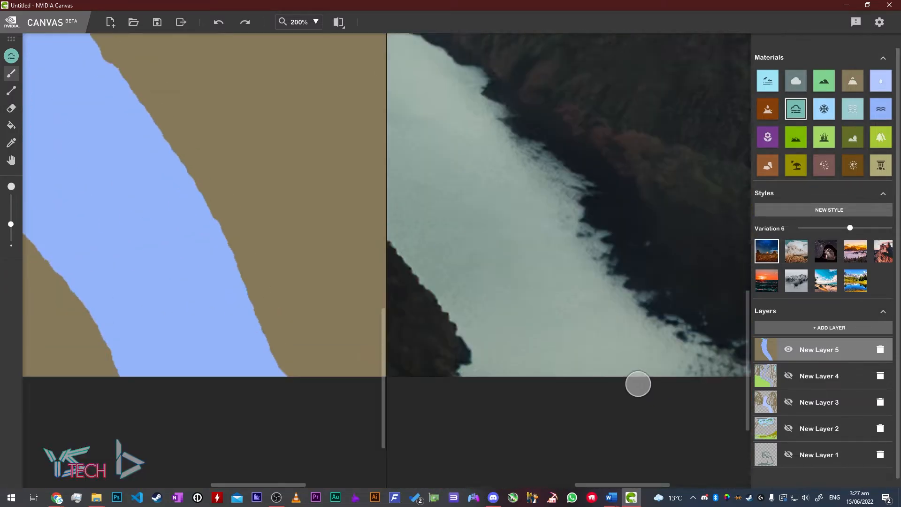
scroll(638, 383, up, 2)
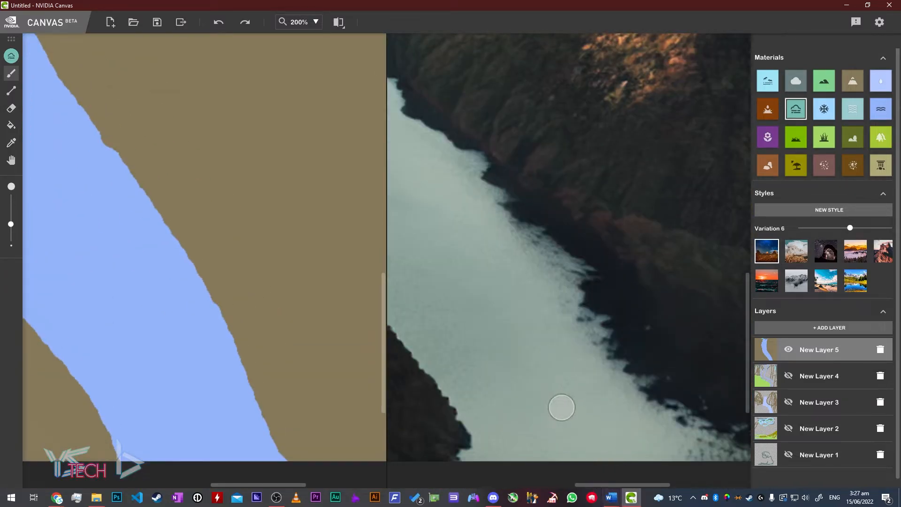
scroll(559, 401, down, 2)
scroll(516, 284, down, 1)
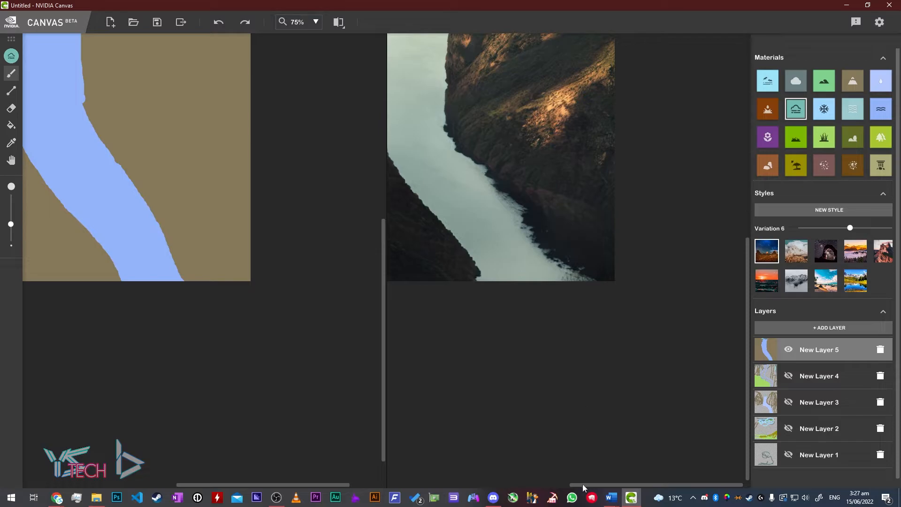
drag(595, 484, 524, 468)
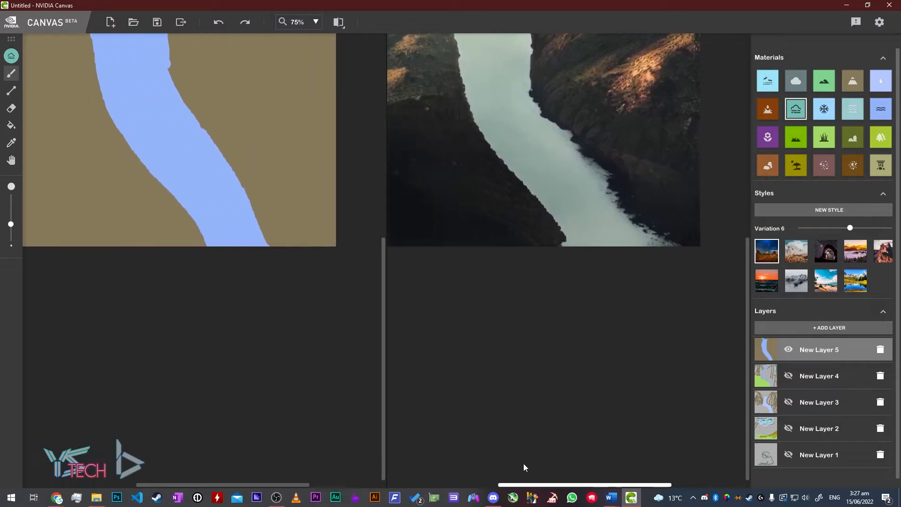
scroll(521, 261, down, 1)
scroll(526, 272, up, 4)
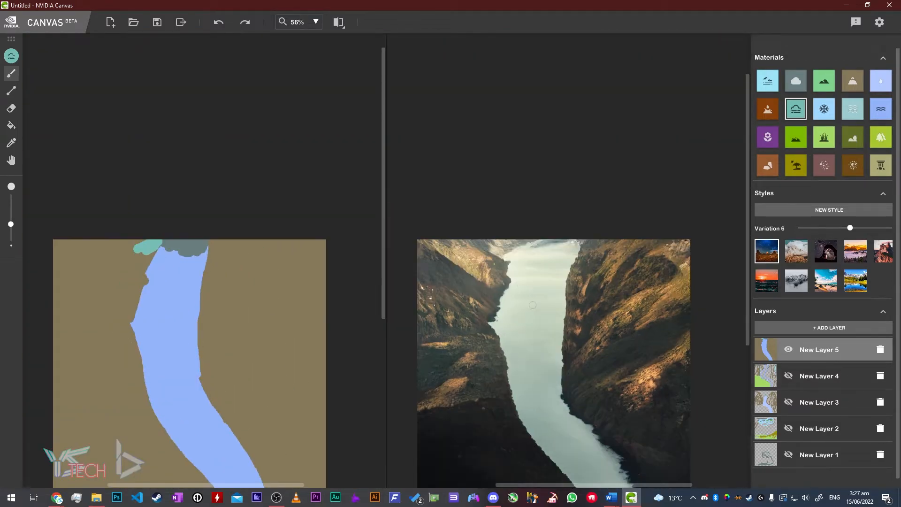
scroll(532, 305, down, 3)
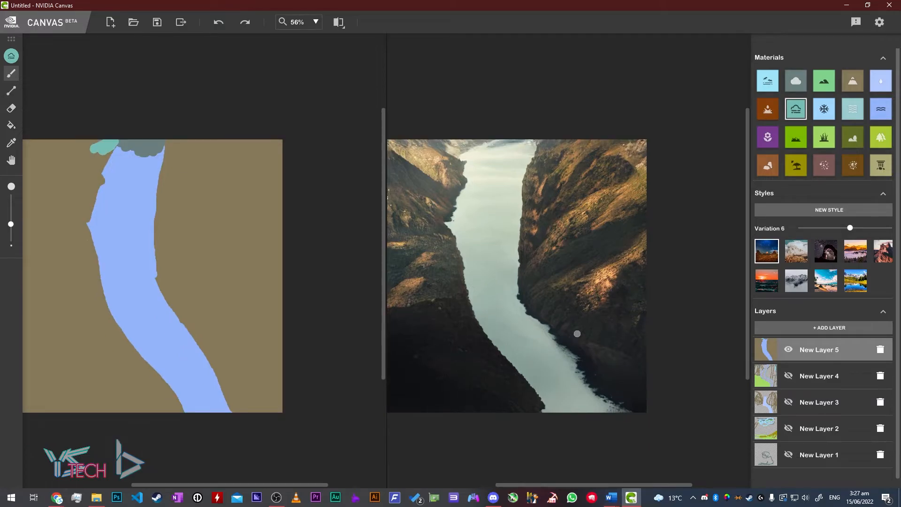
- Move the variation slider through 7 to 8 and zoom in to inspect the green gorge
click(864, 230)
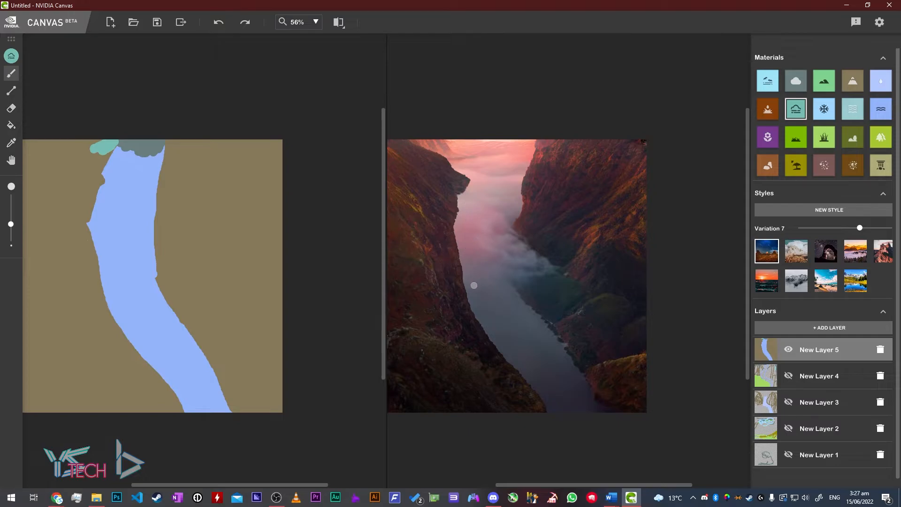
scroll(477, 280, down, 3)
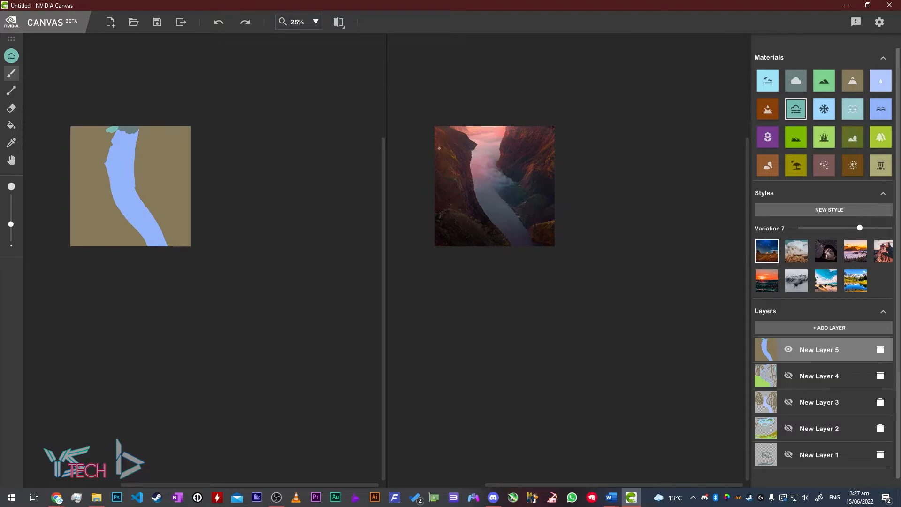
scroll(435, 149, up, 2)
drag(864, 226, 874, 228)
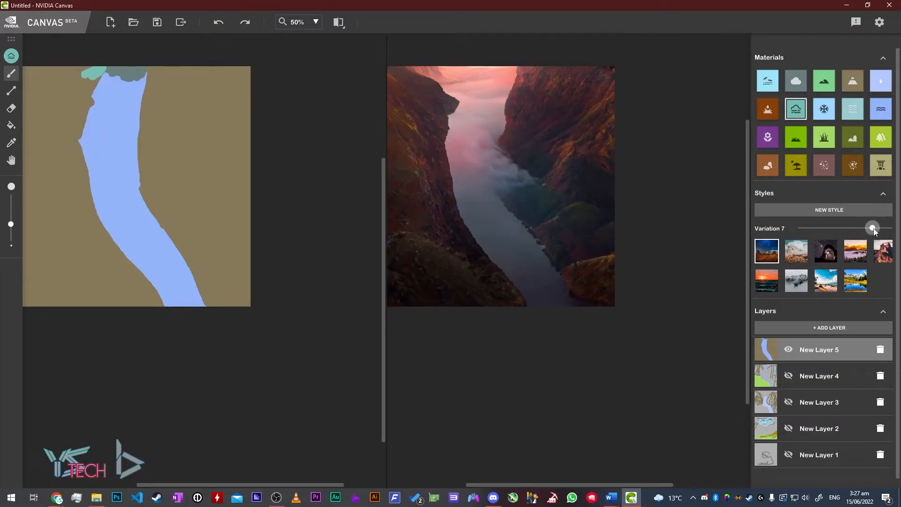
scroll(462, 161, up, 3)
scroll(506, 207, down, 2)
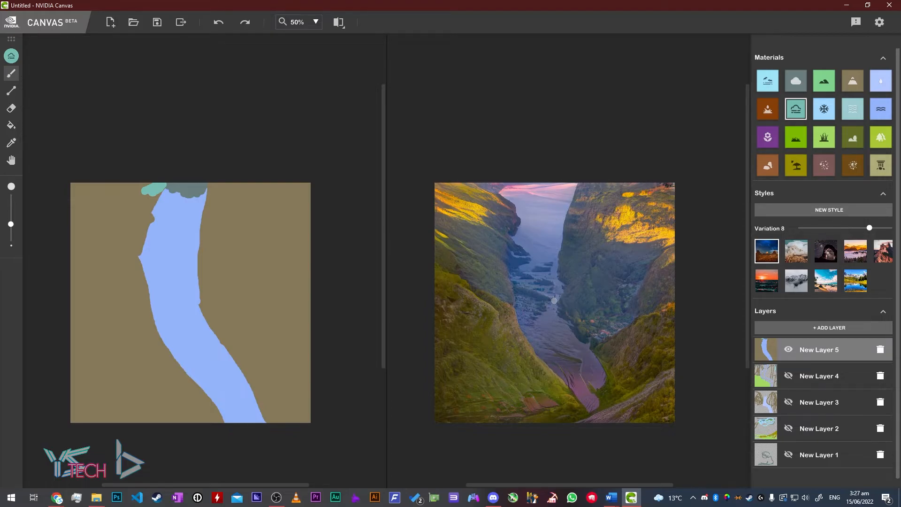
scroll(558, 289, up, 5)
scroll(558, 289, down, 4)
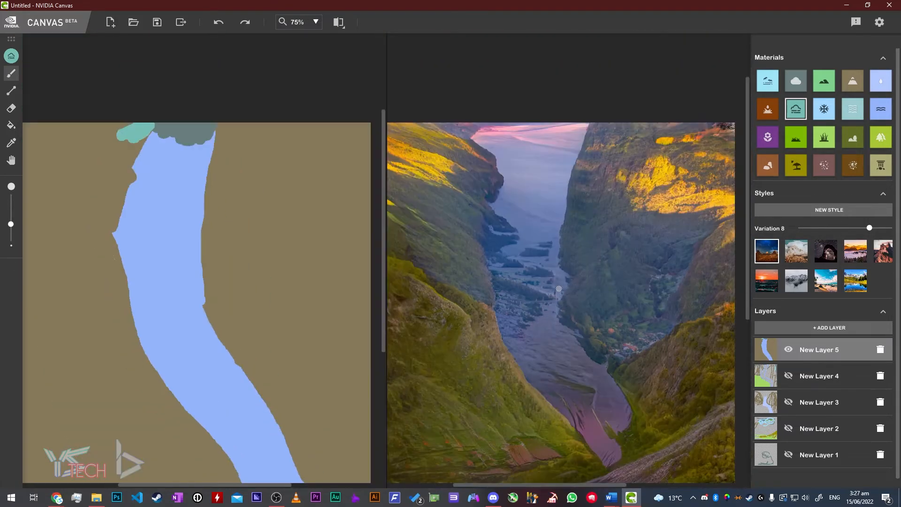
scroll(558, 288, down, 1)
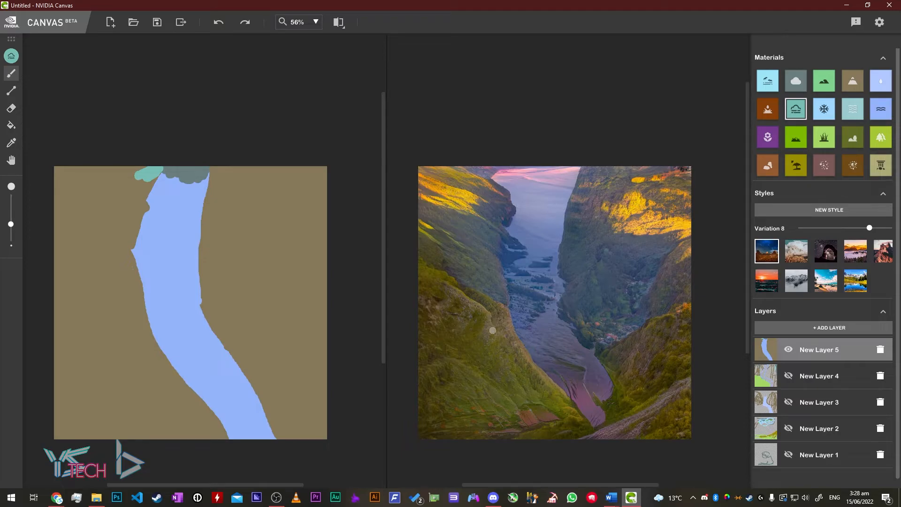
- Try Variation 9, step back through 6 and 5, and settle on Variation 2
drag(869, 228, 879, 228)
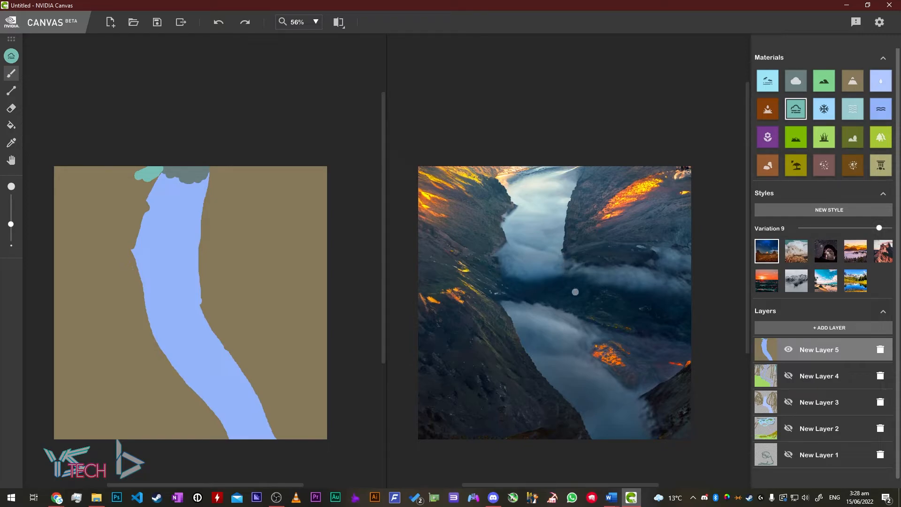
drag(879, 229, 837, 231)
click(841, 229)
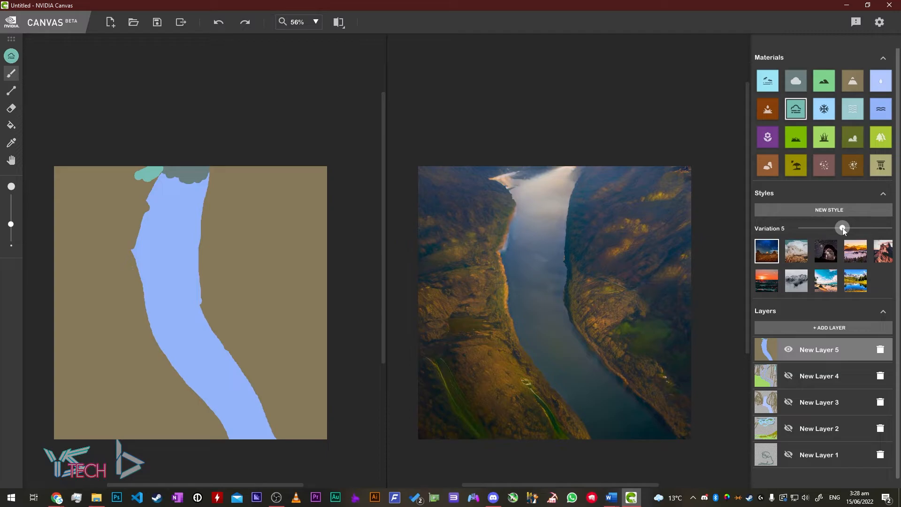
drag(818, 234, 817, 233)
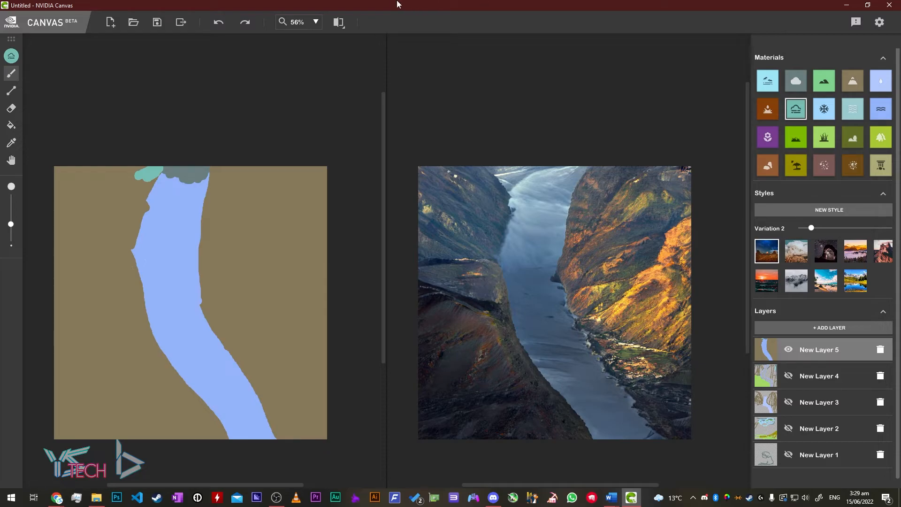
- Start saving the canvas as a .can file, checking the available file types
click(159, 27)
click(188, 212)
click(189, 213)
click(96, 200)
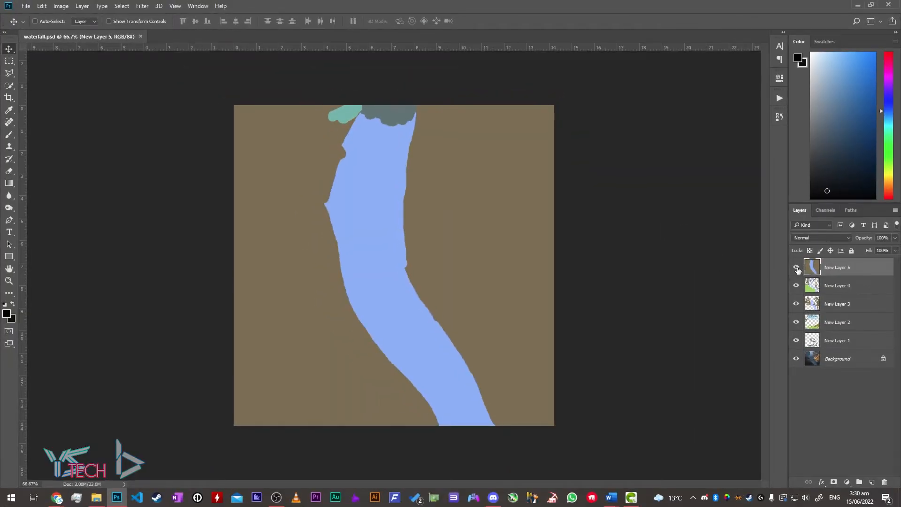
- In Photoshop, hide New Layers 5 through 1 so only the Background shows
click(797, 267)
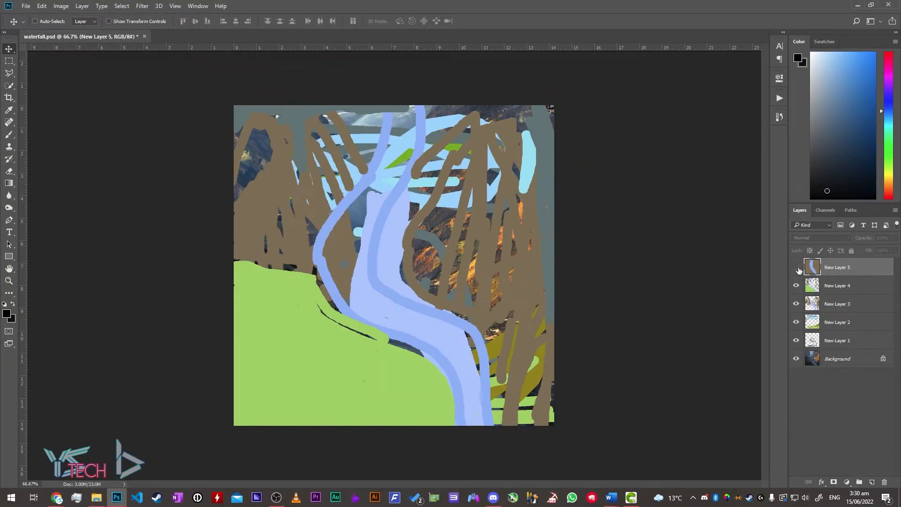
click(840, 287)
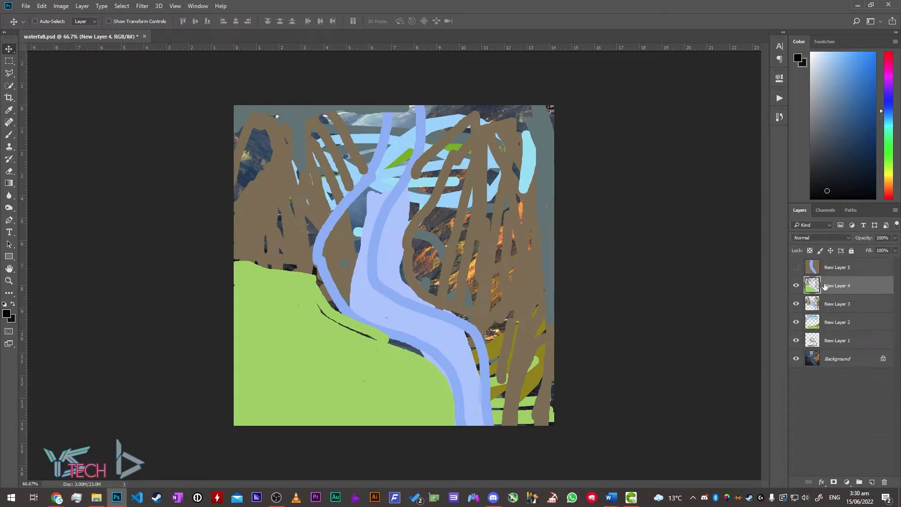
click(796, 286)
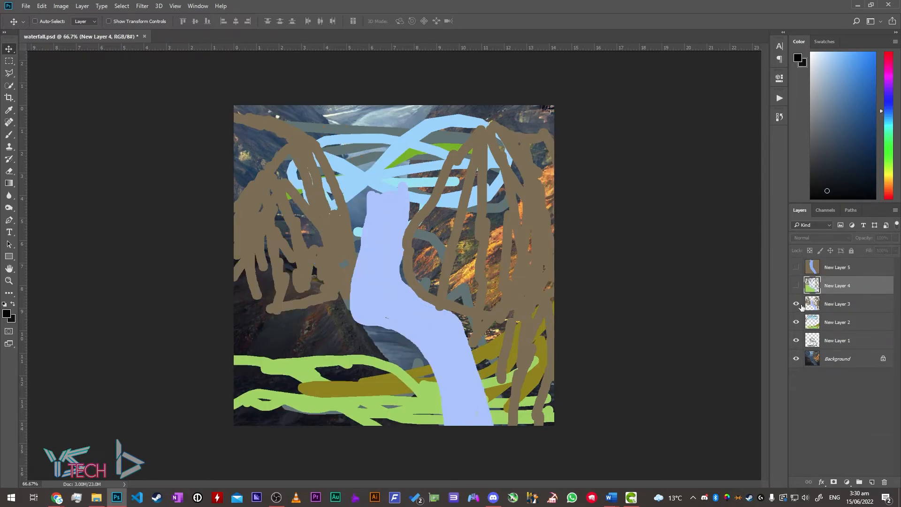
click(798, 305)
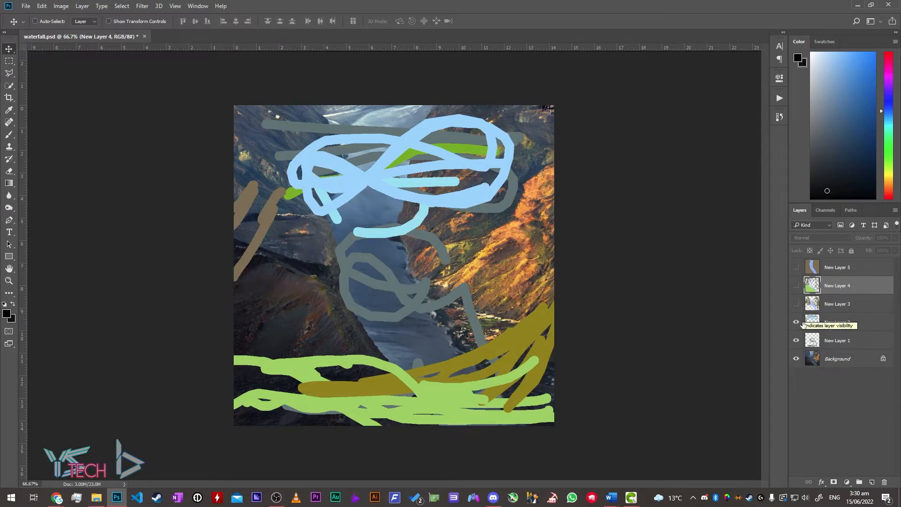
click(796, 322)
click(798, 341)
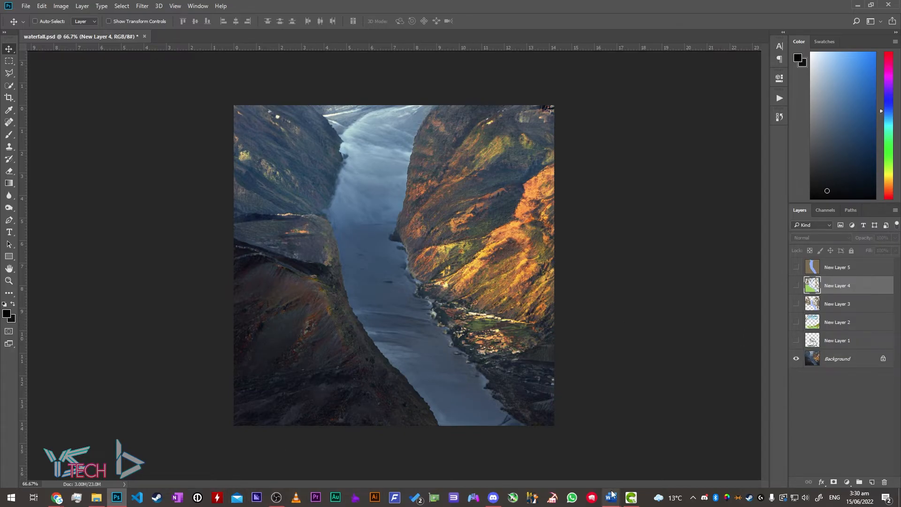
- Back in NVIDIA Canvas, return the canyon render to style Variation 5 with golden, misty hillsides
click(631, 498)
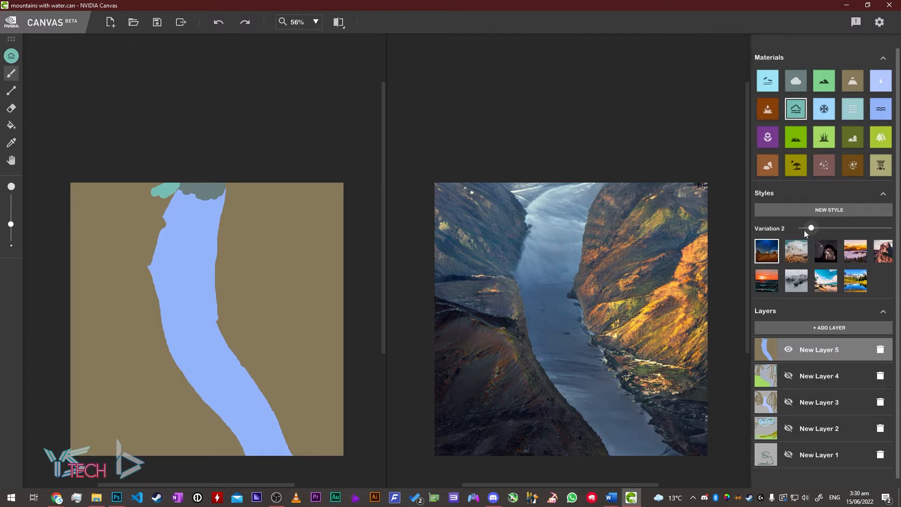
drag(811, 228, 843, 229)
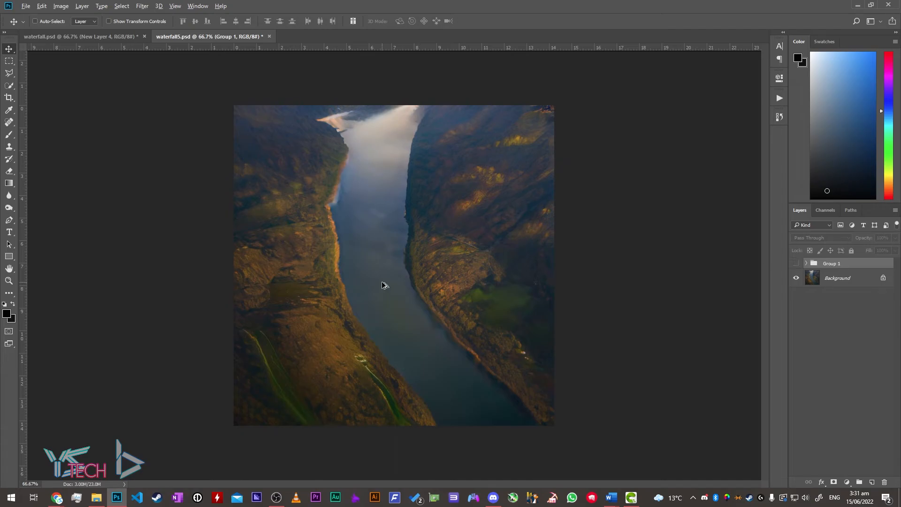
- Convert the river image's Background into an unlocked Layer 0
scroll(383, 285, up, 5)
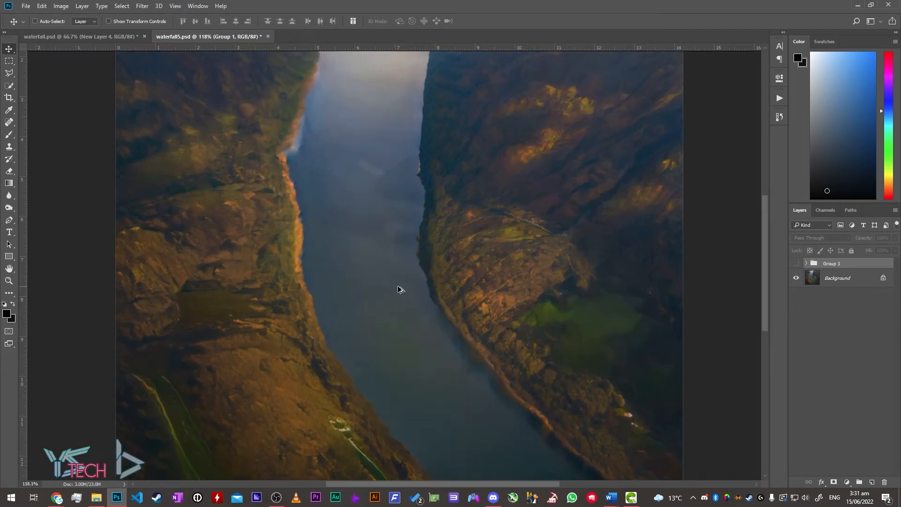
scroll(408, 295, down, 8)
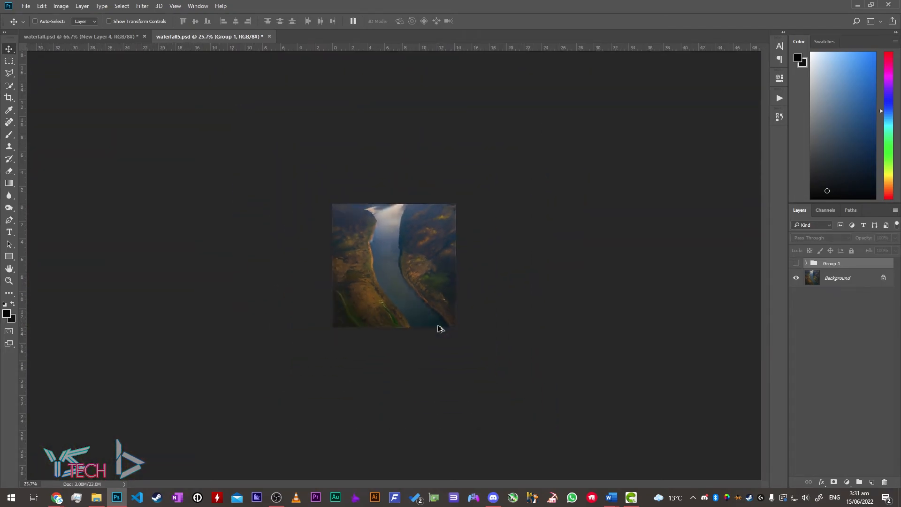
scroll(345, 296, up, 7)
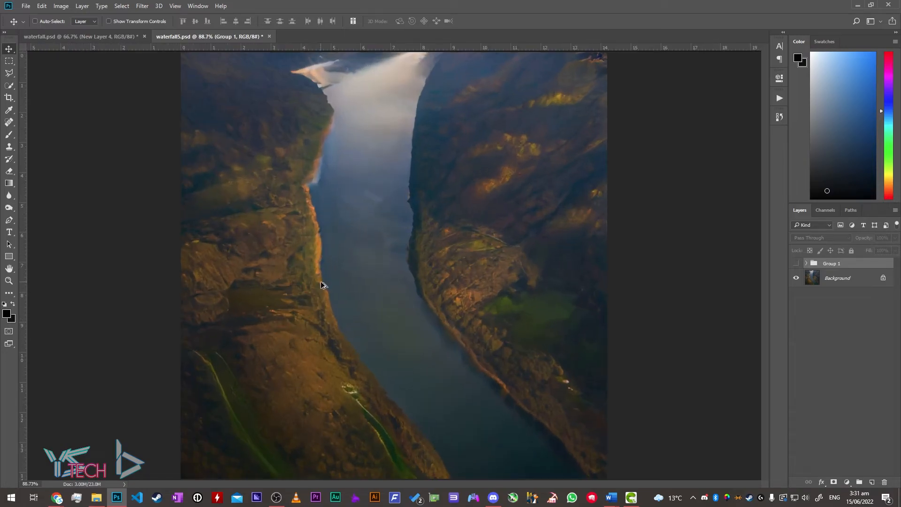
scroll(342, 297, up, 1)
scroll(344, 299, down, 4)
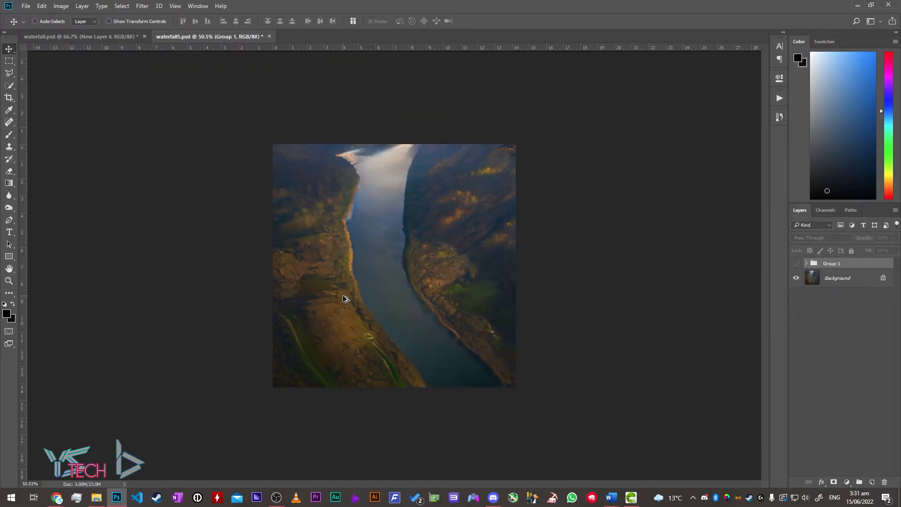
click(61, 6)
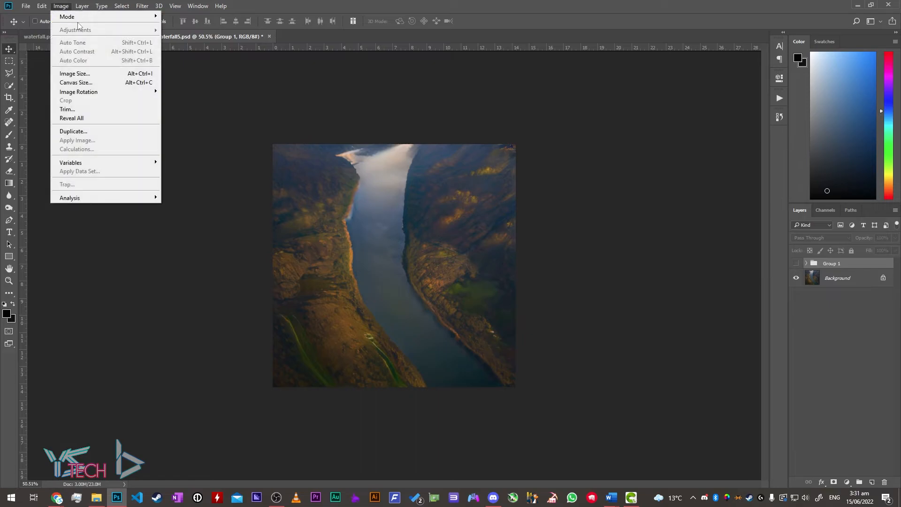
double_click(840, 278)
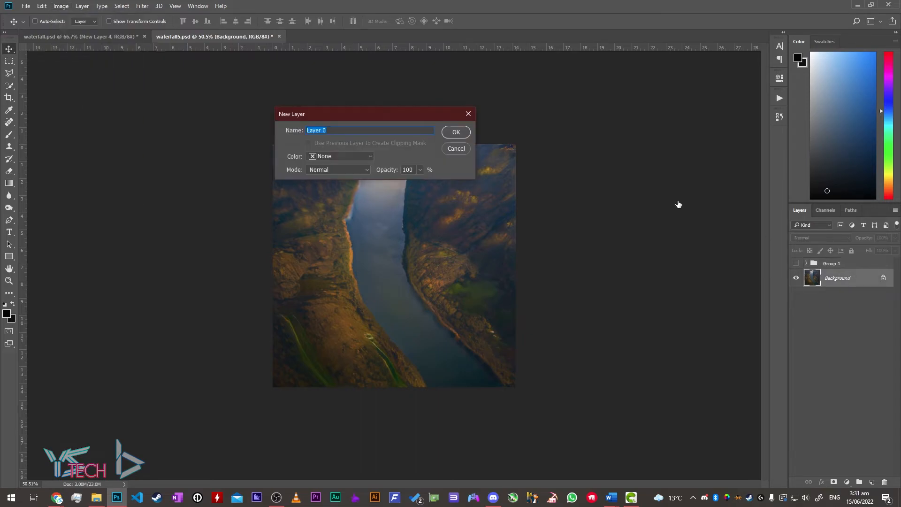
click(454, 134)
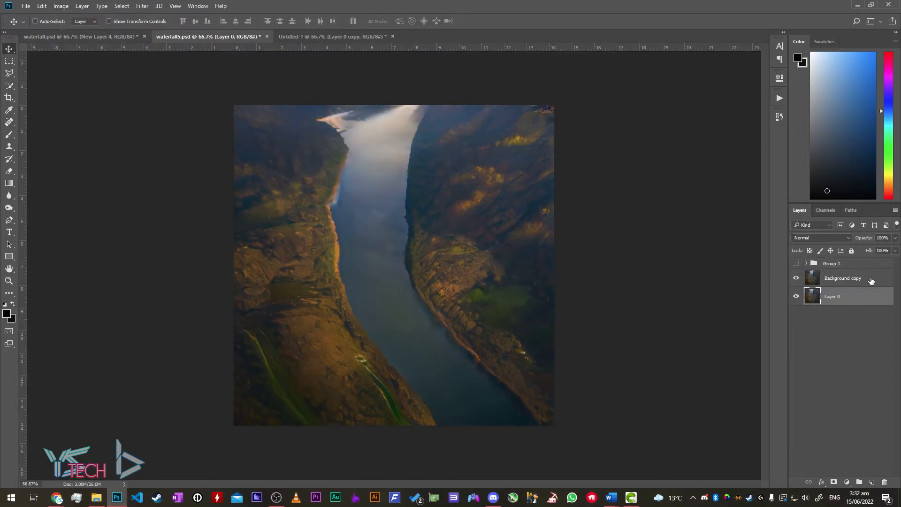
- Lower the duplicated layer's saturation to -26 to mute the colours
drag(689, 49, 697, 72)
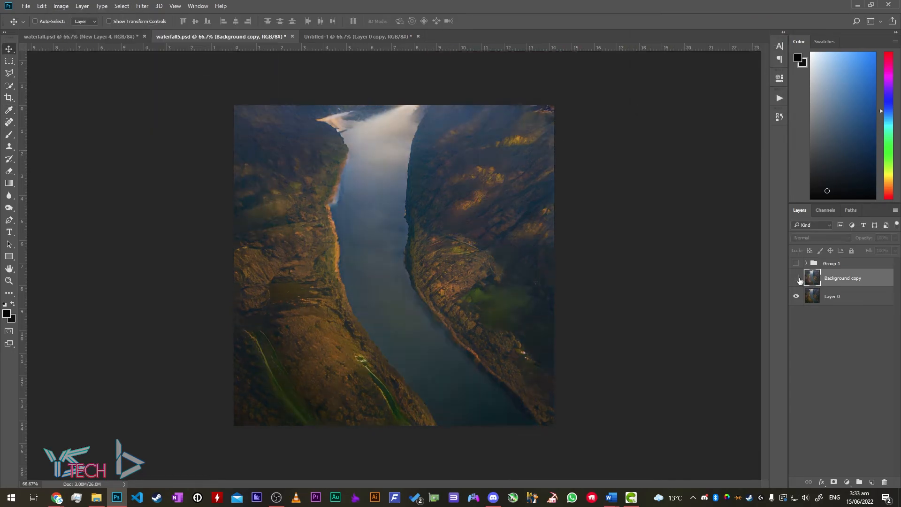
scroll(257, 362, up, 5)
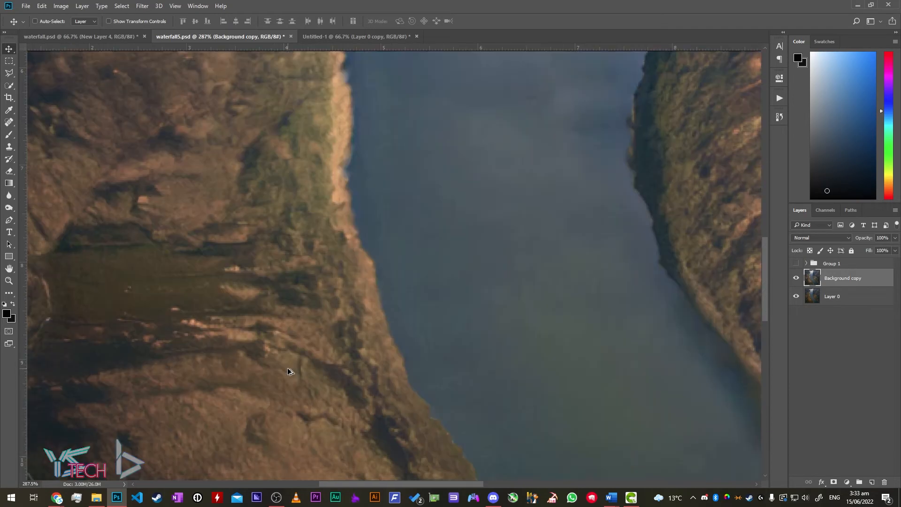
scroll(289, 371, down, 8)
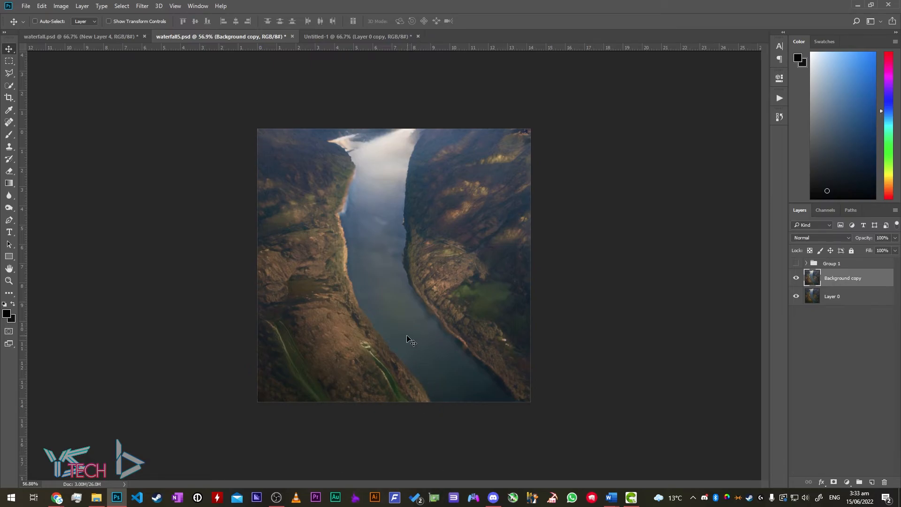
- Hide and reshow the -26 saturation copy to compare it with the original, then return to NVIDIA Canvas
click(796, 278)
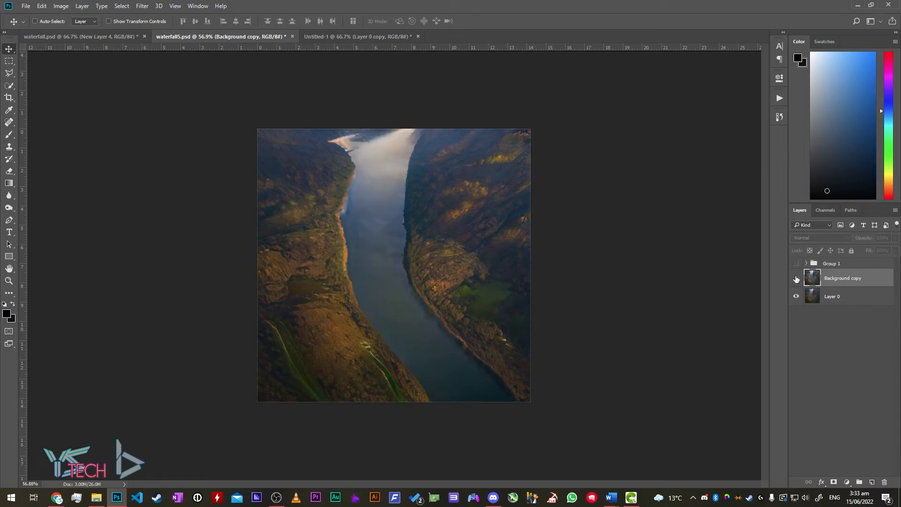
click(796, 278)
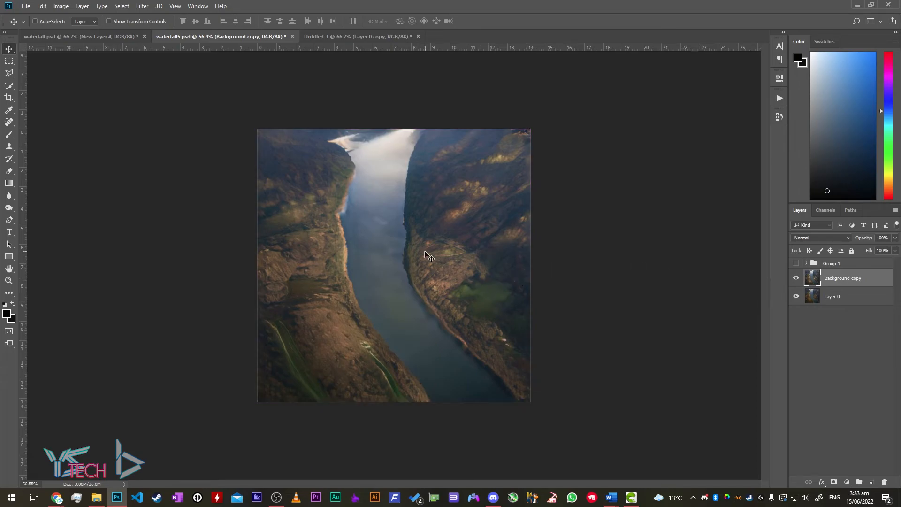
scroll(419, 280, up, 3)
scroll(419, 281, up, 15)
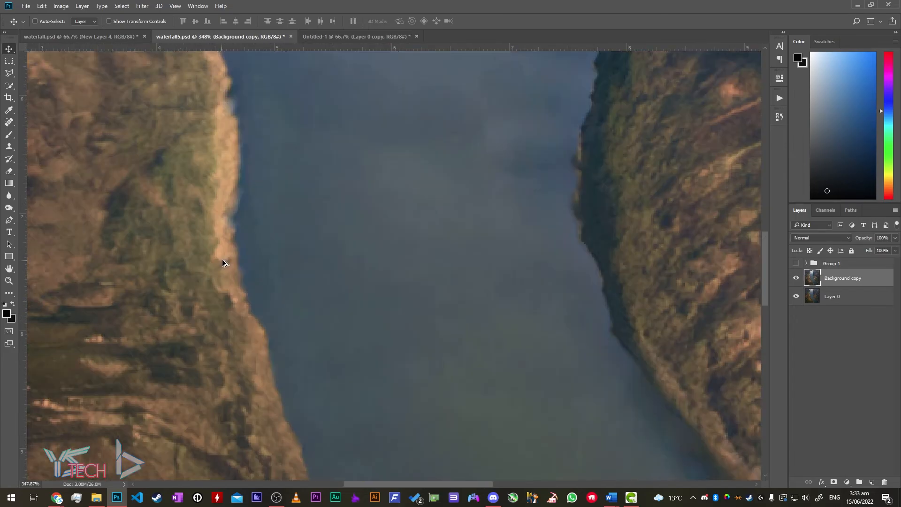
scroll(248, 324, down, 18)
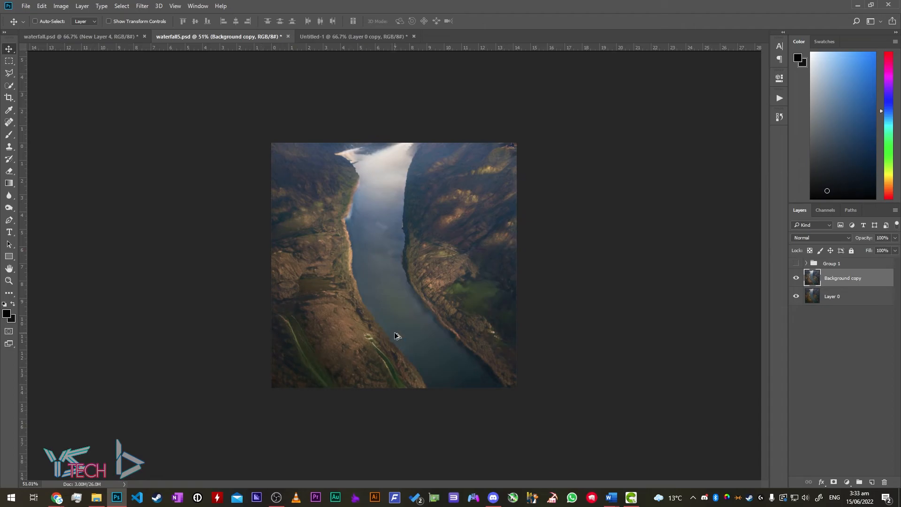
scroll(399, 326, down, 2)
scroll(401, 323, down, 6)
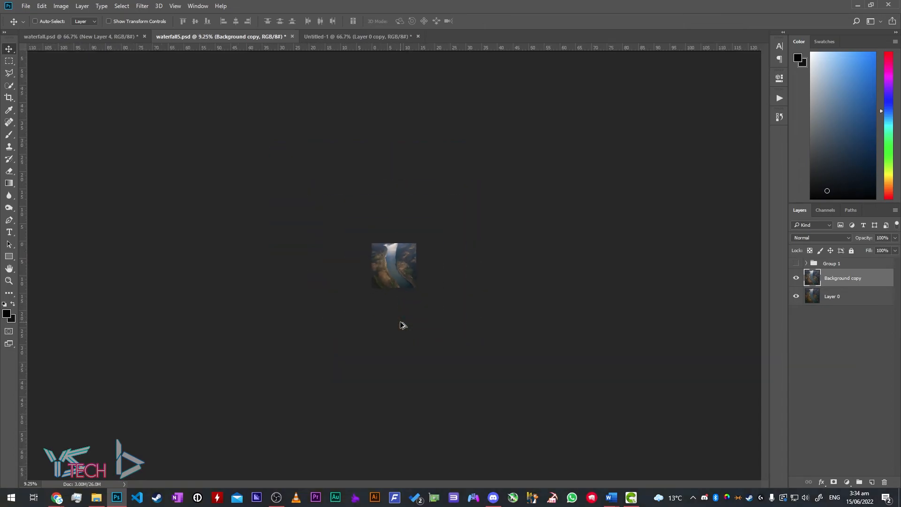
scroll(237, 249, up, 4)
scroll(225, 207, up, 8)
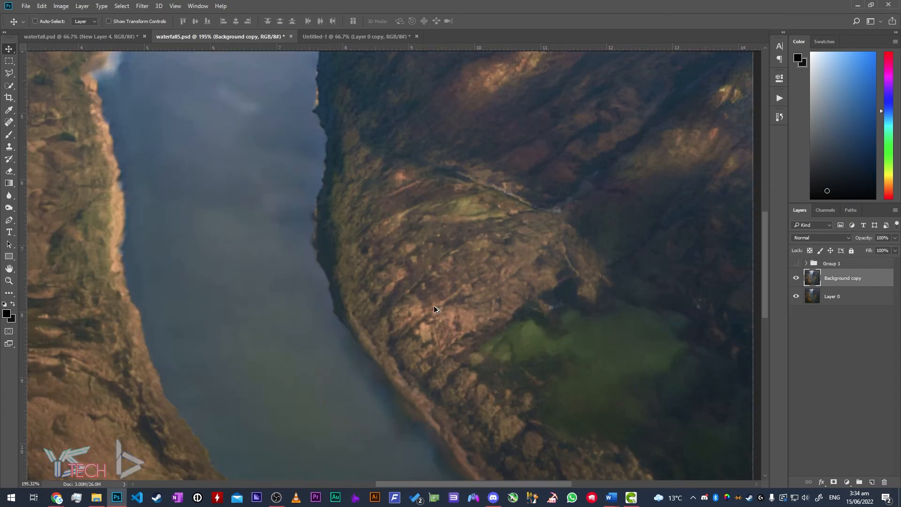
scroll(390, 317, down, 10)
scroll(356, 318, up, 1)
click(632, 496)
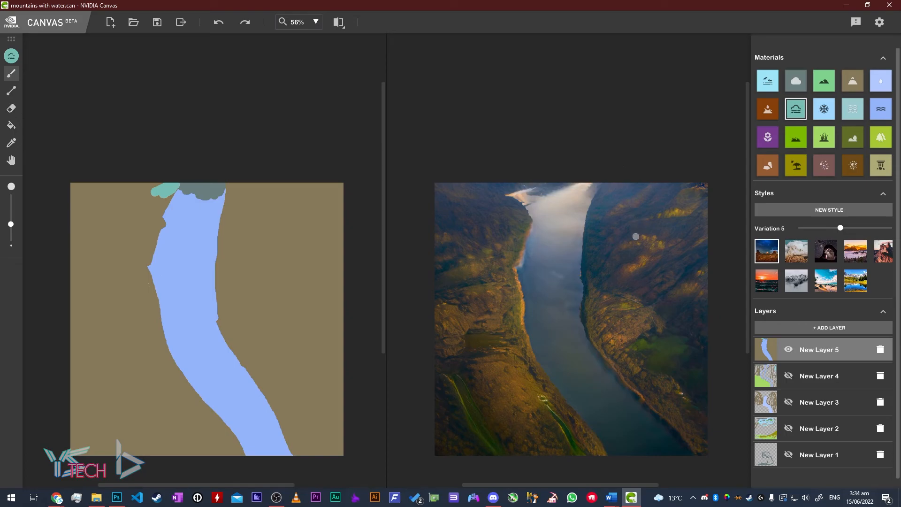
scroll(558, 253, down, 2)
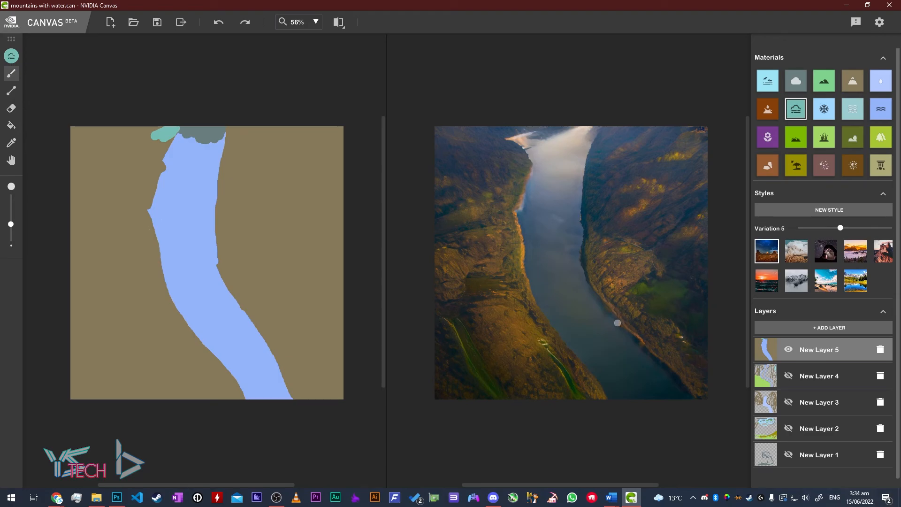
- Bring Photoshop back to view the muted waterfall5.psd river-valley edit
click(117, 497)
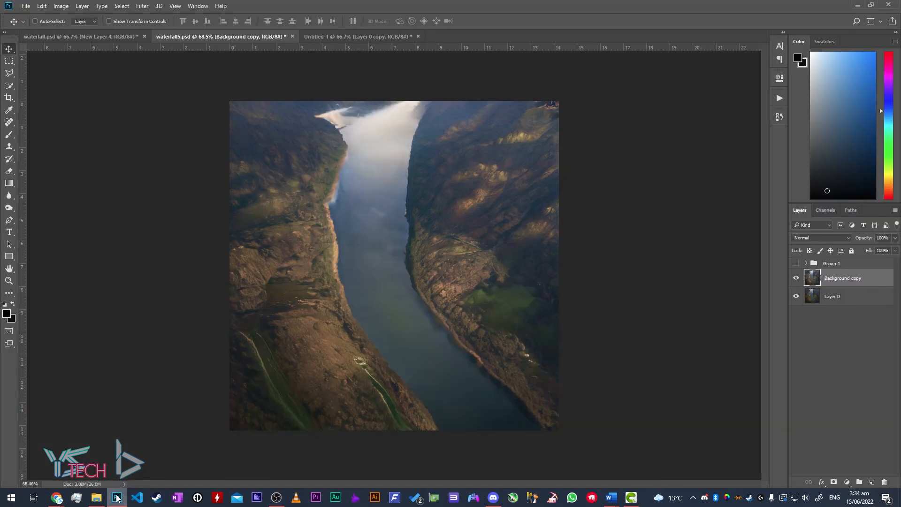